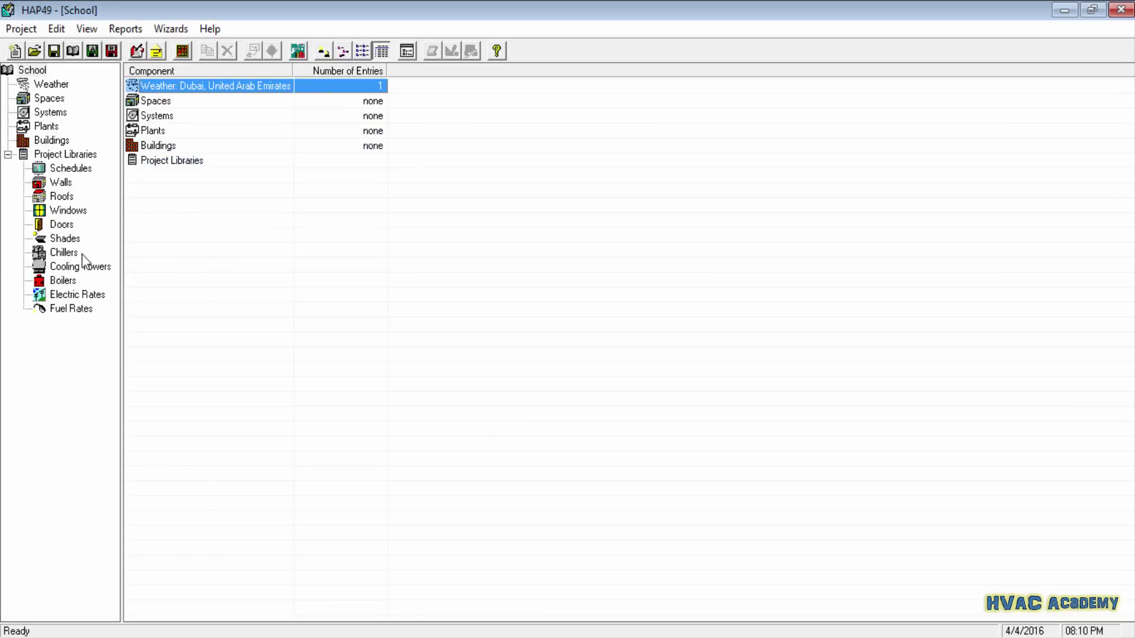
# Create a window named W01 in the project's window library, with a height of 1.5 m and a width of 2 m
pyautogui.click(66, 213)
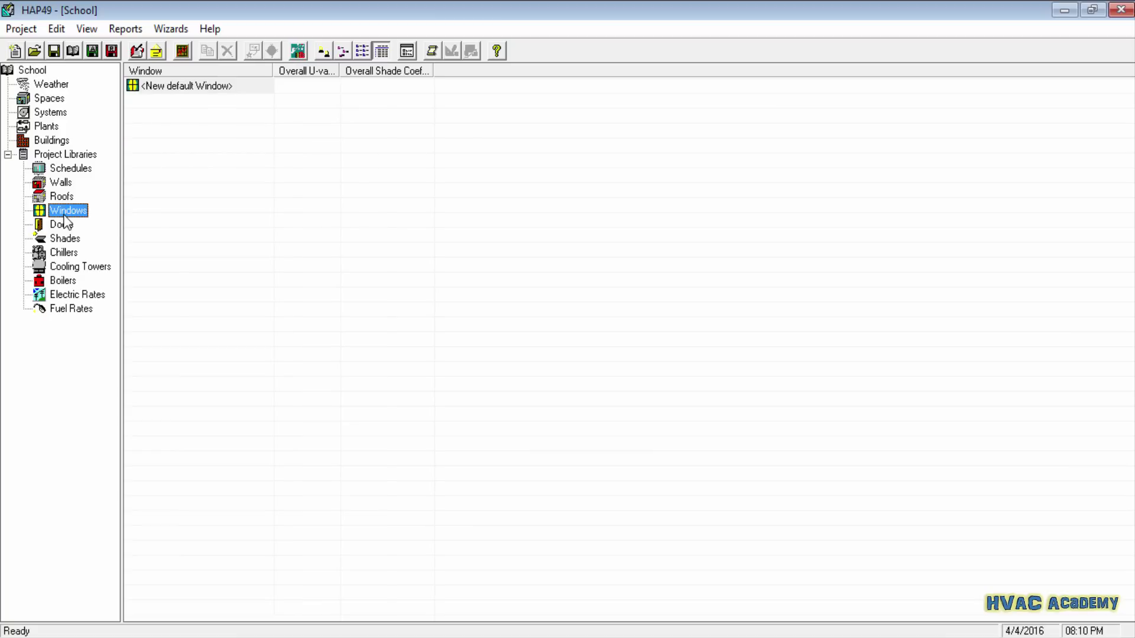
pyautogui.doubleClick(183, 84)
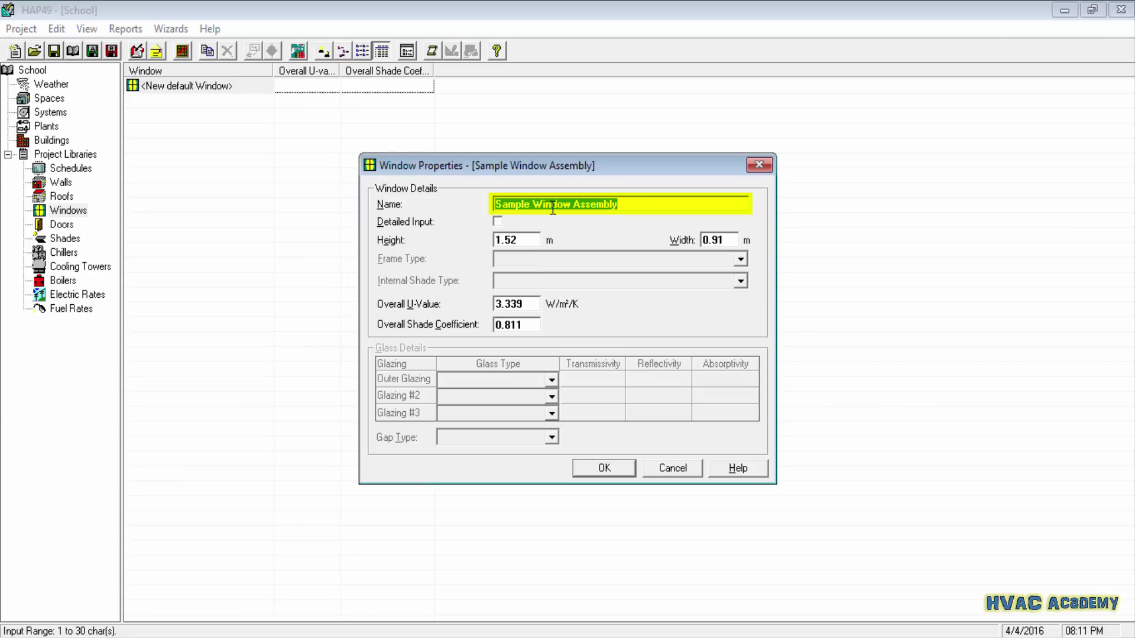
pyautogui.write('W01')
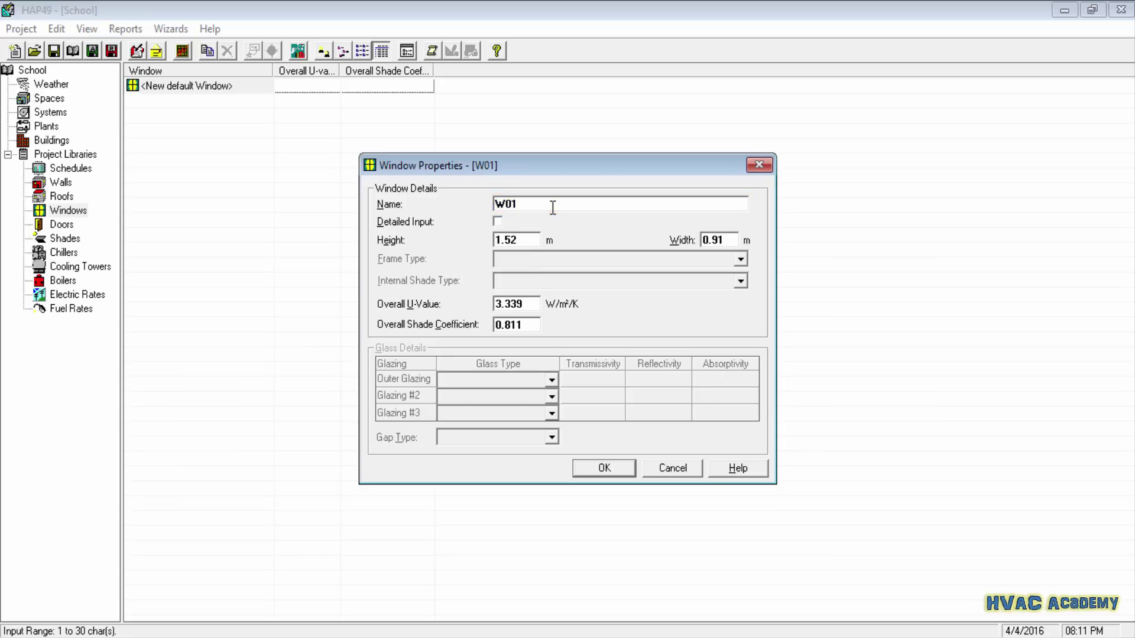
pyautogui.click(530, 242)
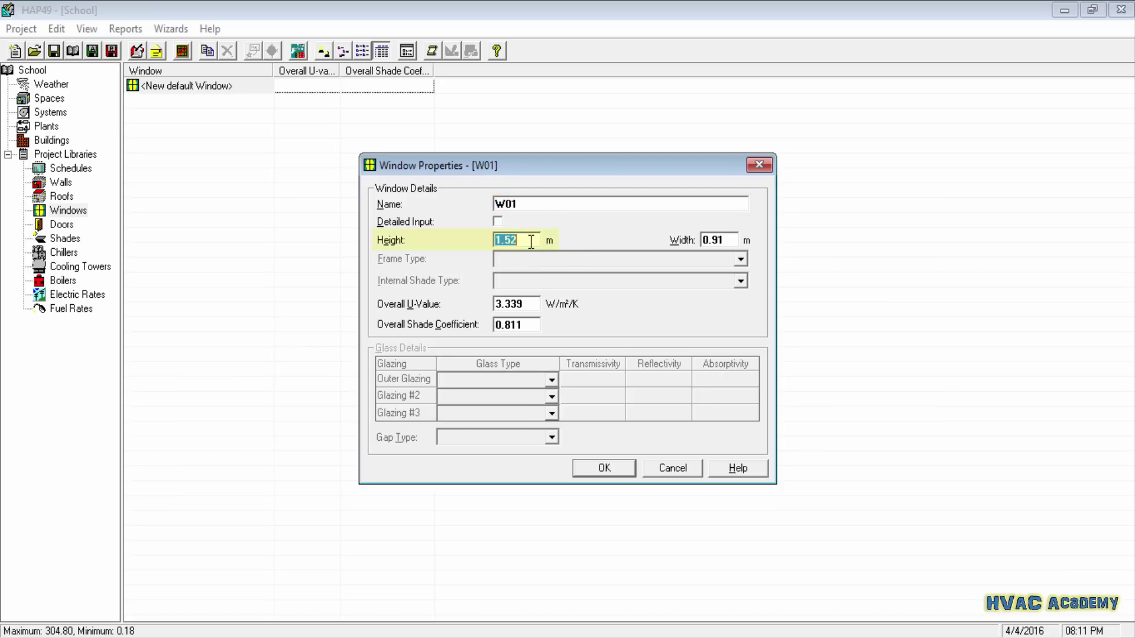
pyautogui.write('1.5')
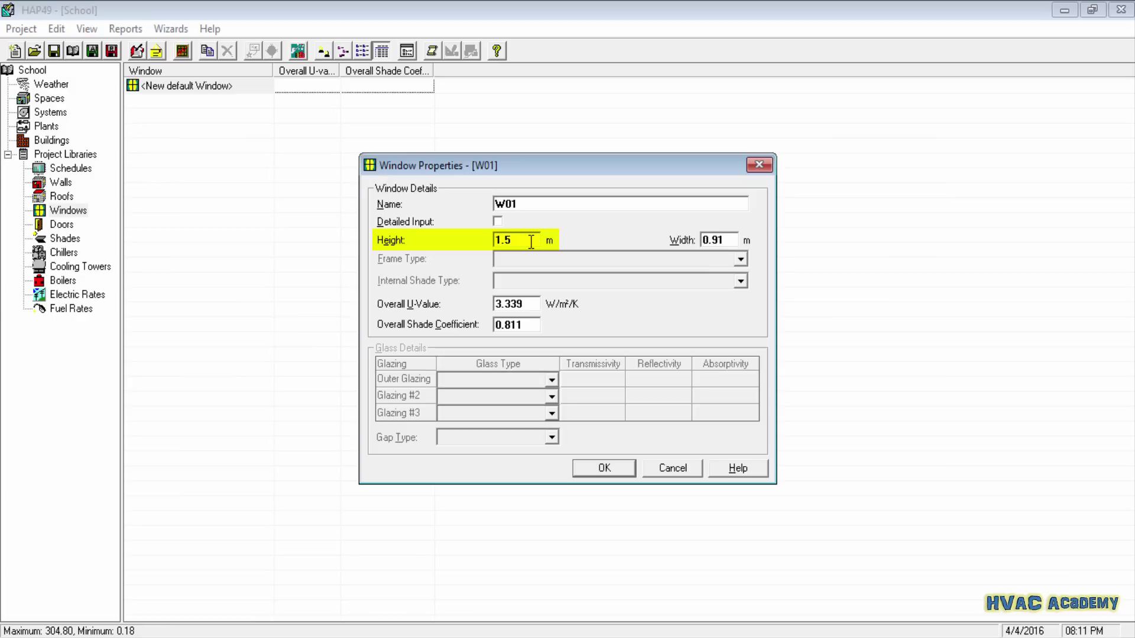
pyautogui.click(730, 241)
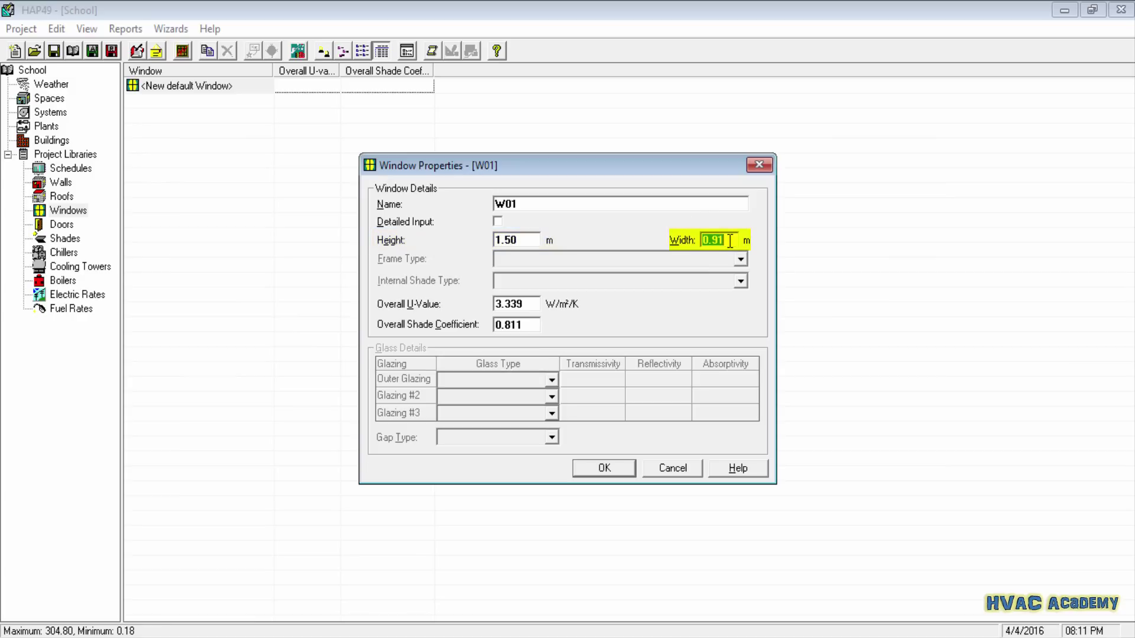
pyautogui.write('2')
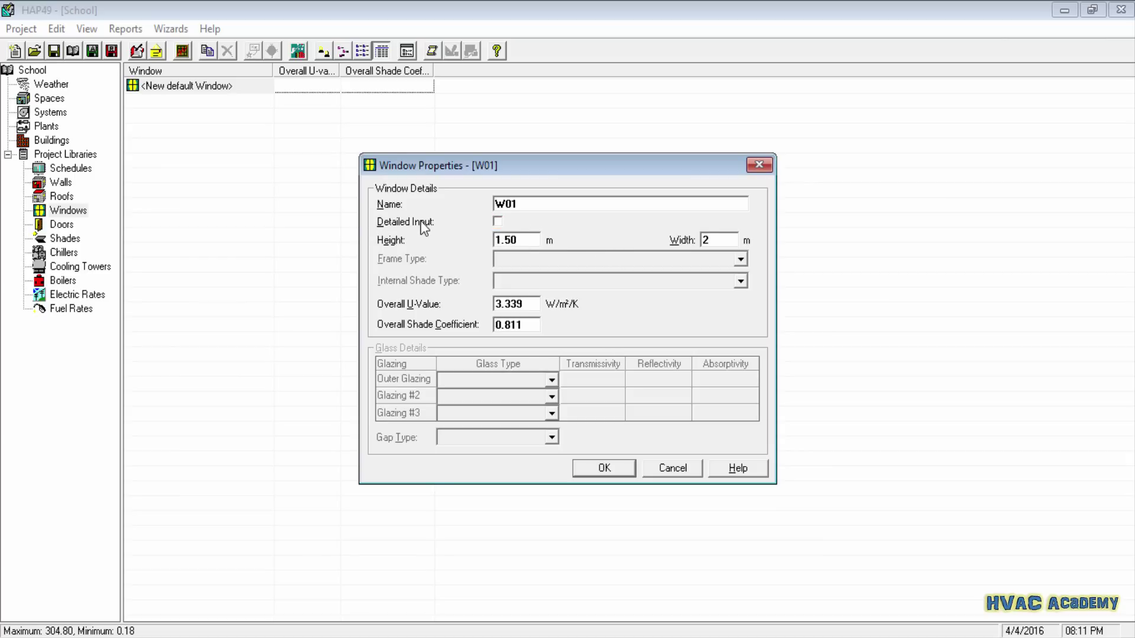
pyautogui.press('Tab')
pyautogui.click(534, 325)
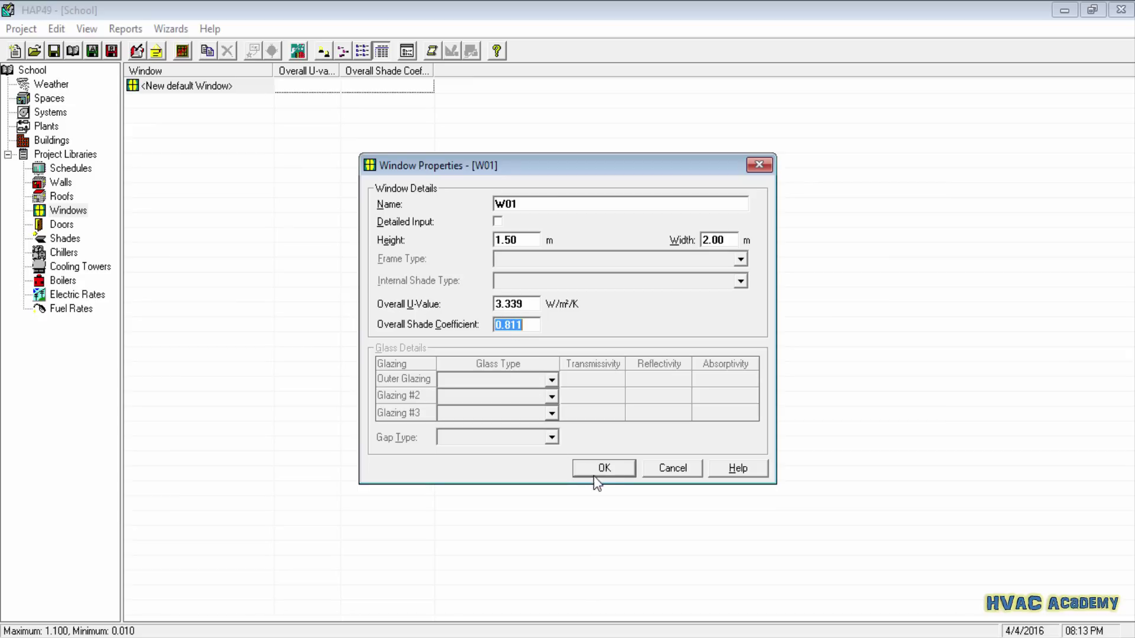
pyautogui.click(609, 473)
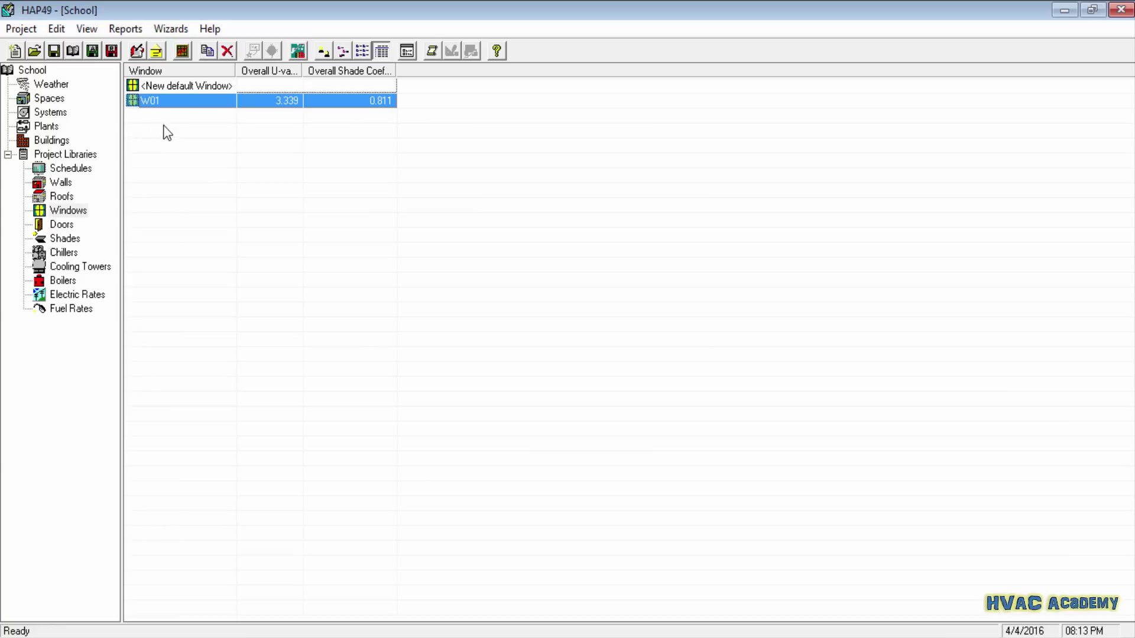
# Start a second window named W02 with detailed input enabled, a height of 1.5 m and a width of 2.5 m
pyautogui.doubleClick(165, 86)
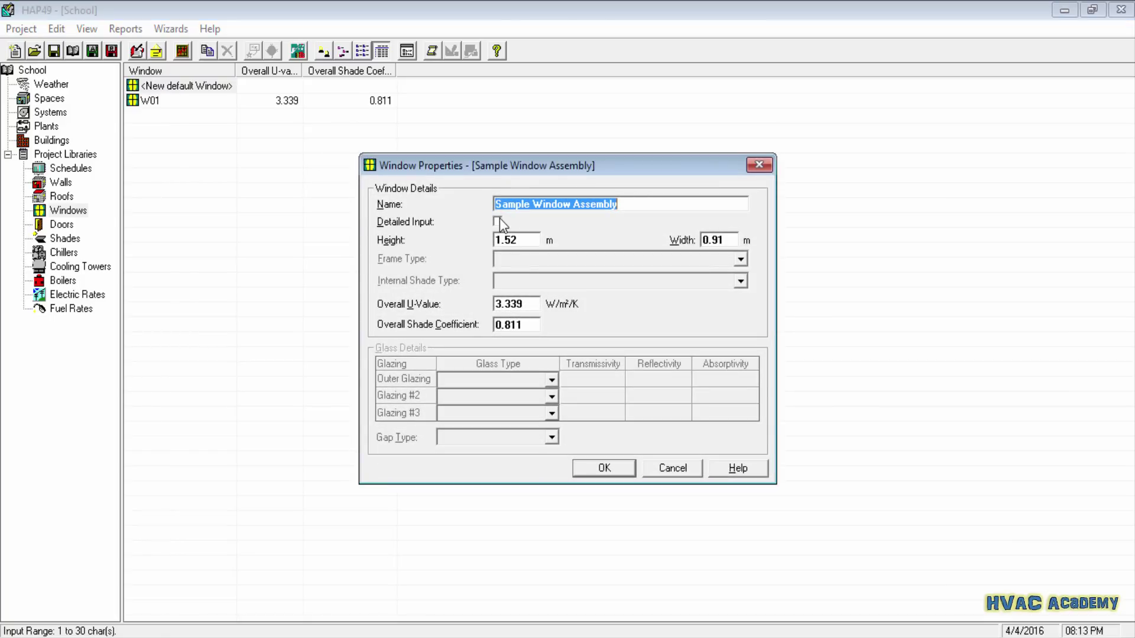
pyautogui.write('W02')
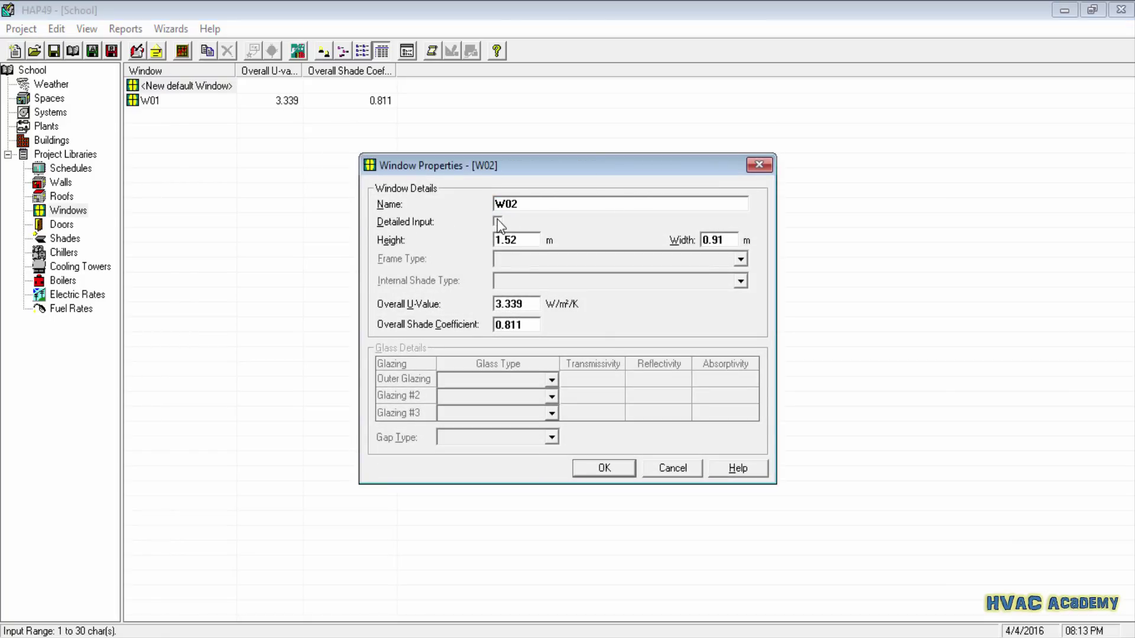
pyautogui.click(497, 223)
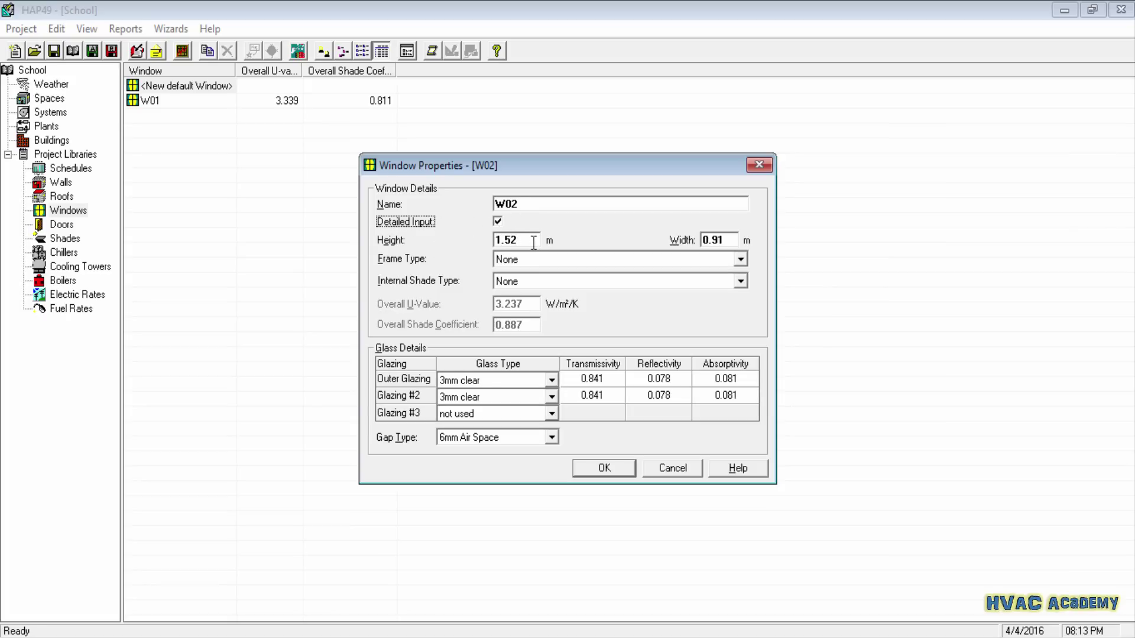
pyautogui.click(536, 241)
pyautogui.write('1.5')
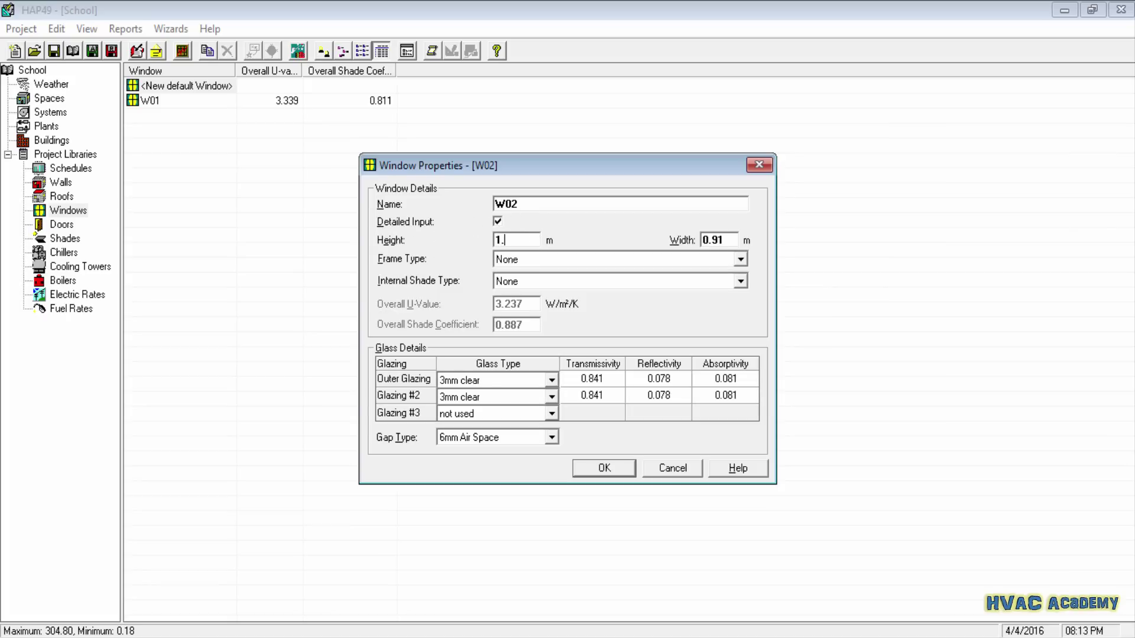
pyautogui.click(723, 242)
pyautogui.write('2.5')
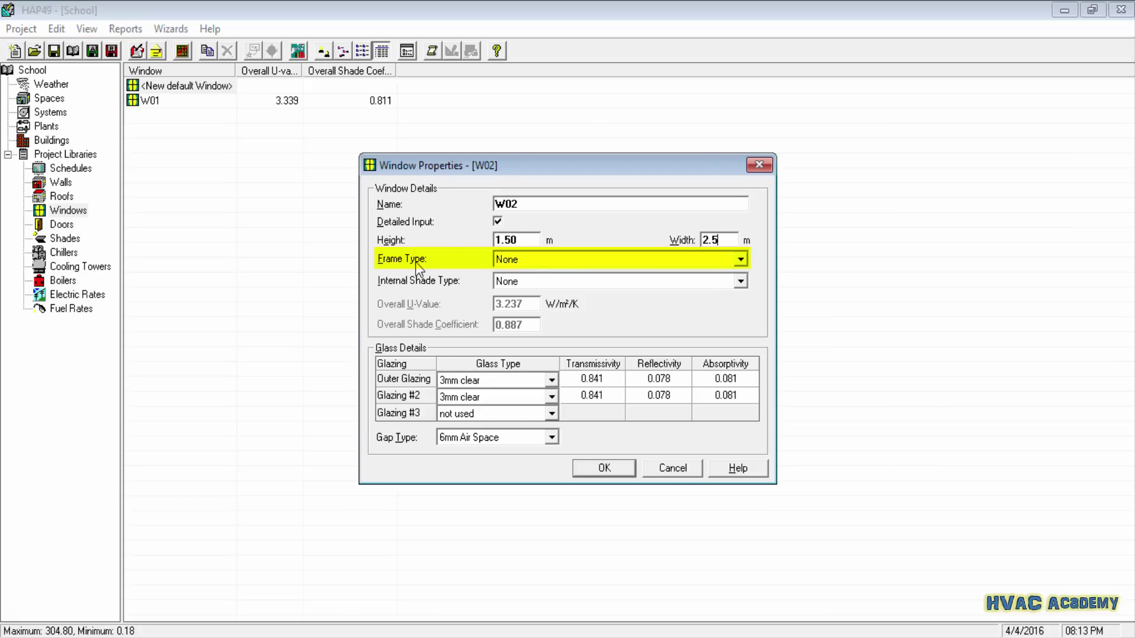
# Set W02's frame type to Aluminum with thermal breaks and its internal shade type to Drapes - Open Weave - Dark
pyautogui.click(520, 261)
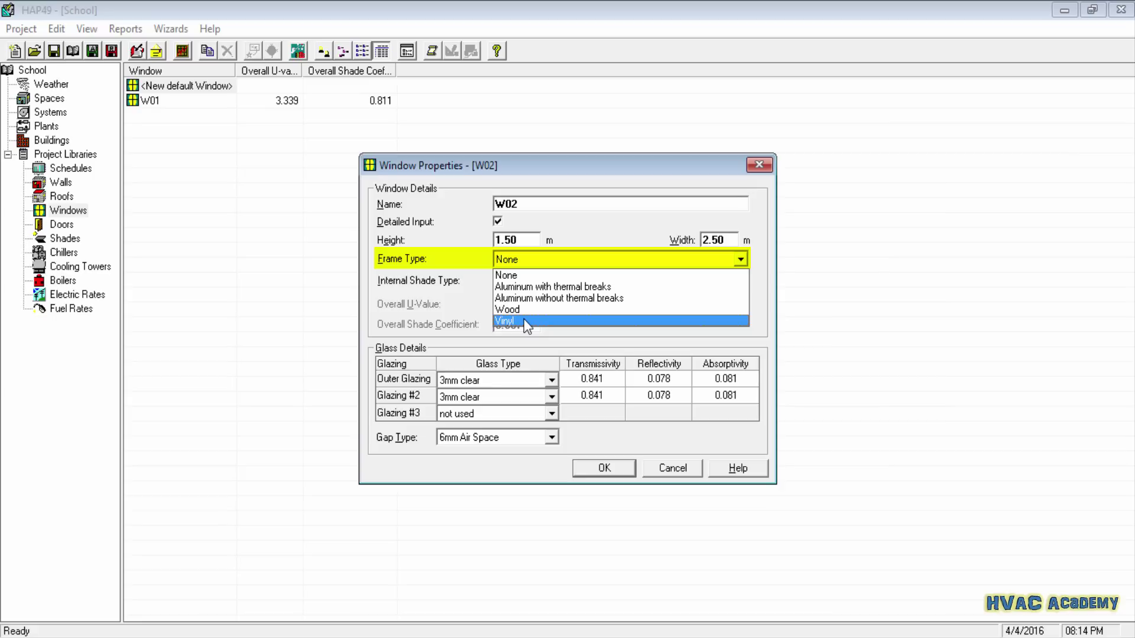
pyautogui.click(518, 287)
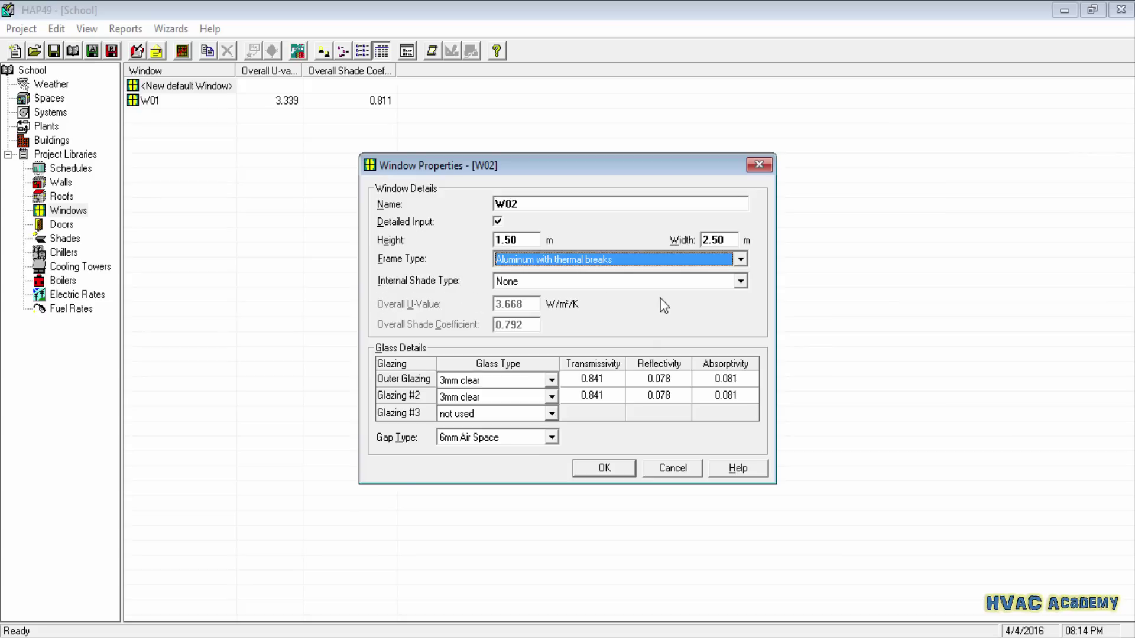
pyautogui.click(700, 279)
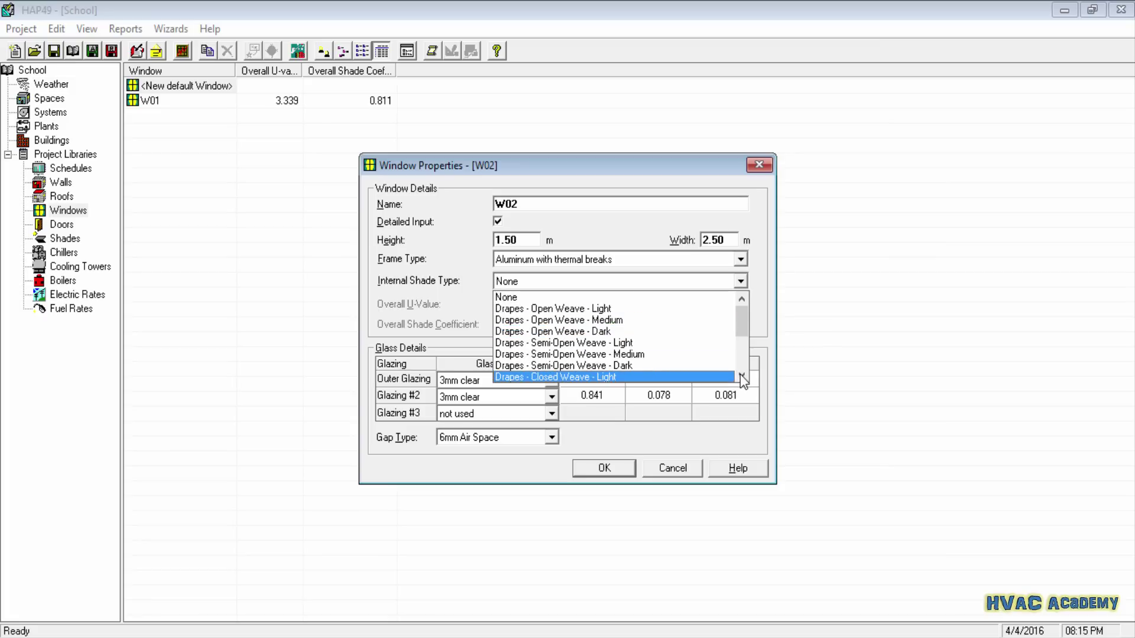
pyautogui.scroll(-3, 740, 376)
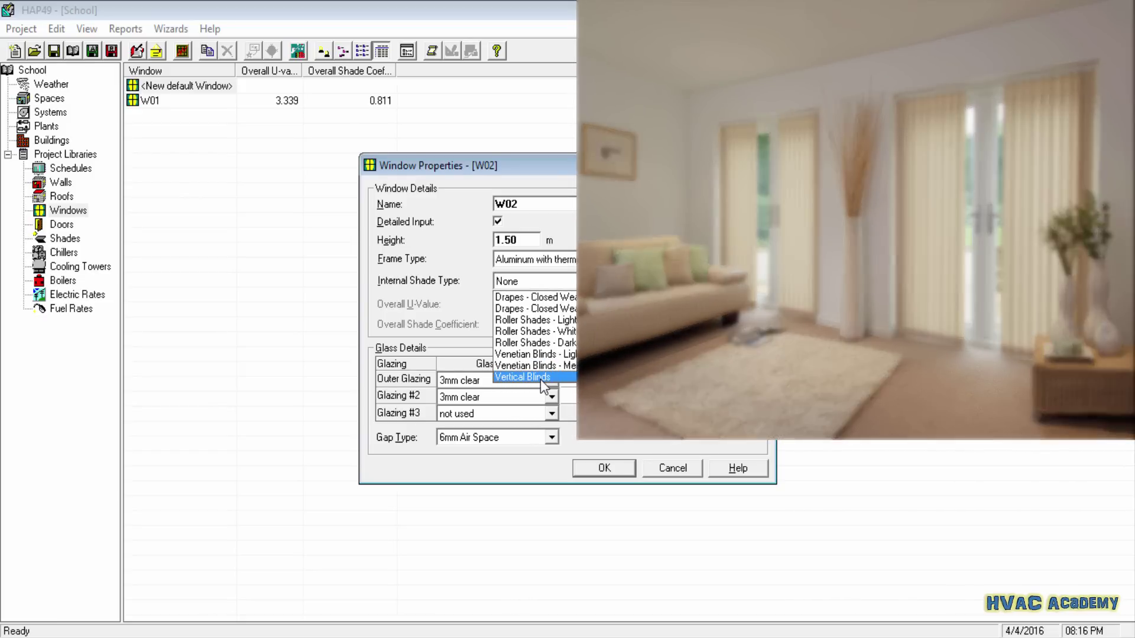
pyautogui.scroll(3, 549, 378)
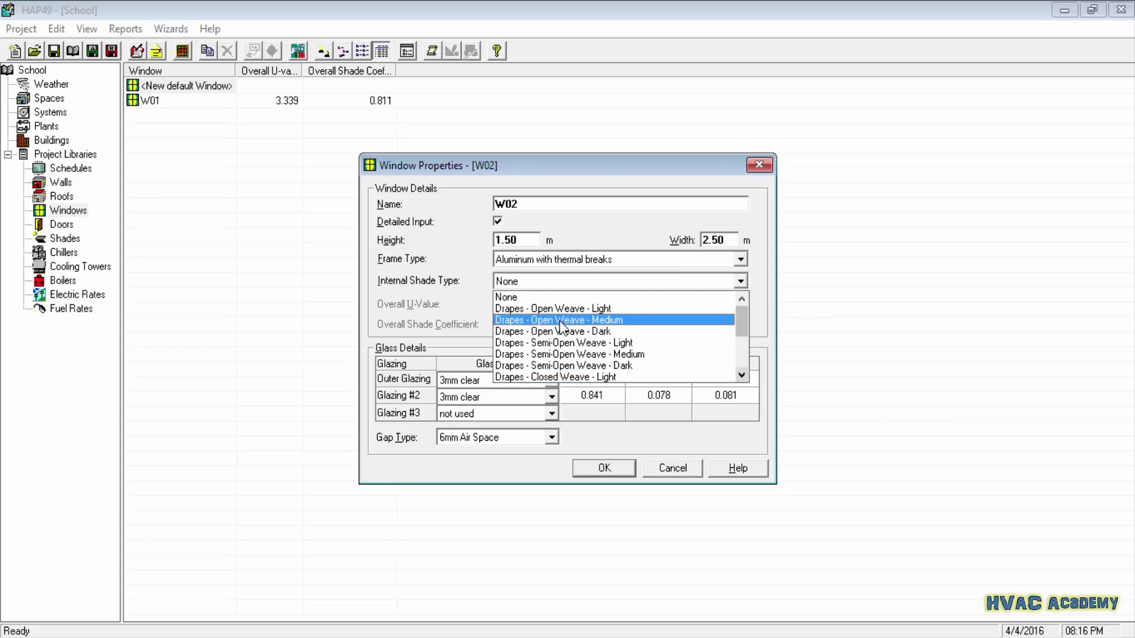
pyautogui.click(568, 332)
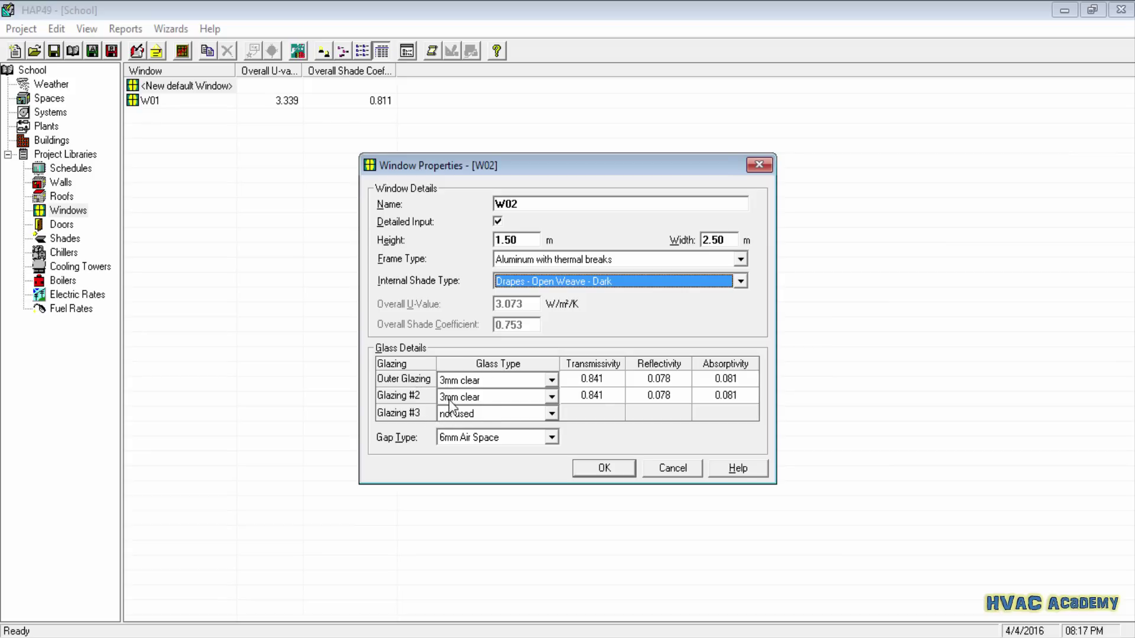
# Try W02's Glazing #2 as not used, and restore it to 3mm clear
pyautogui.click(553, 413)
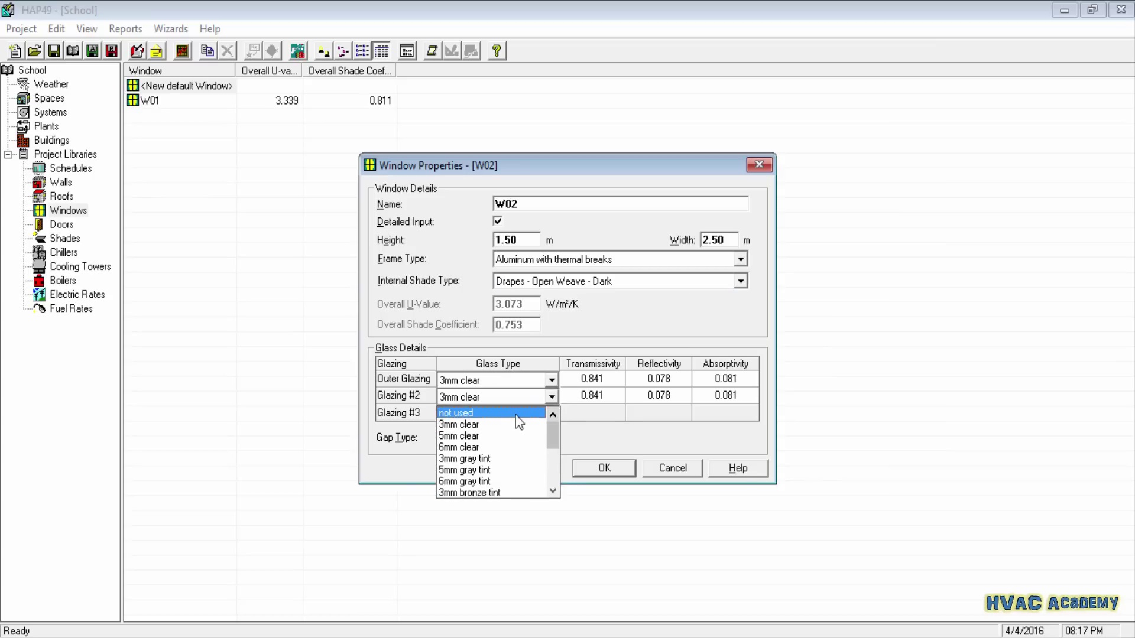
pyautogui.click(484, 412)
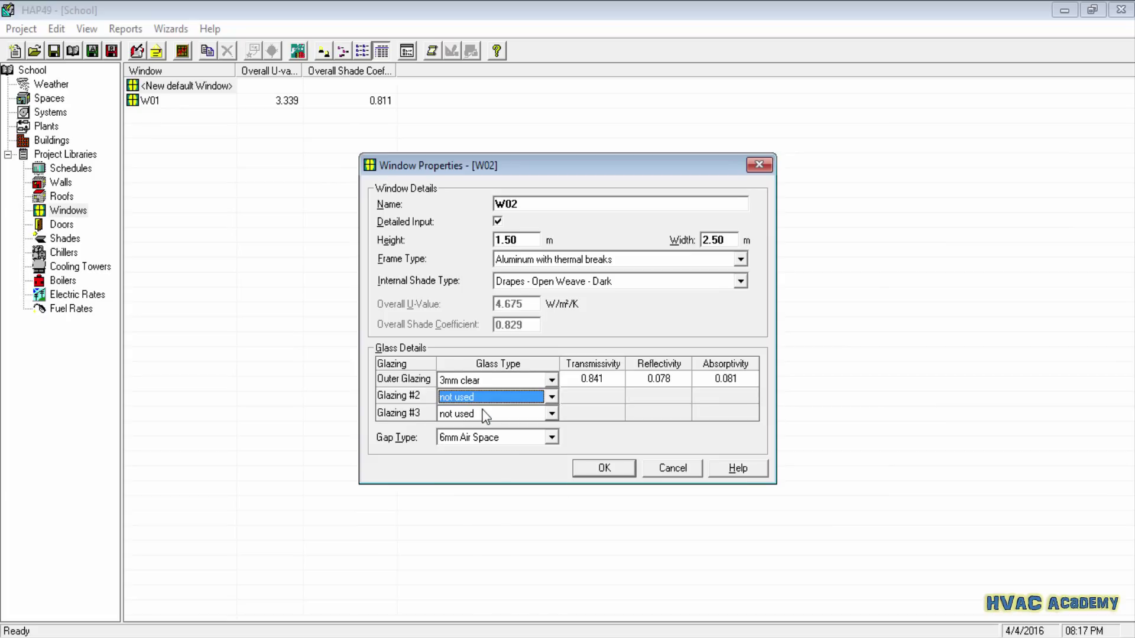
pyautogui.click(551, 397)
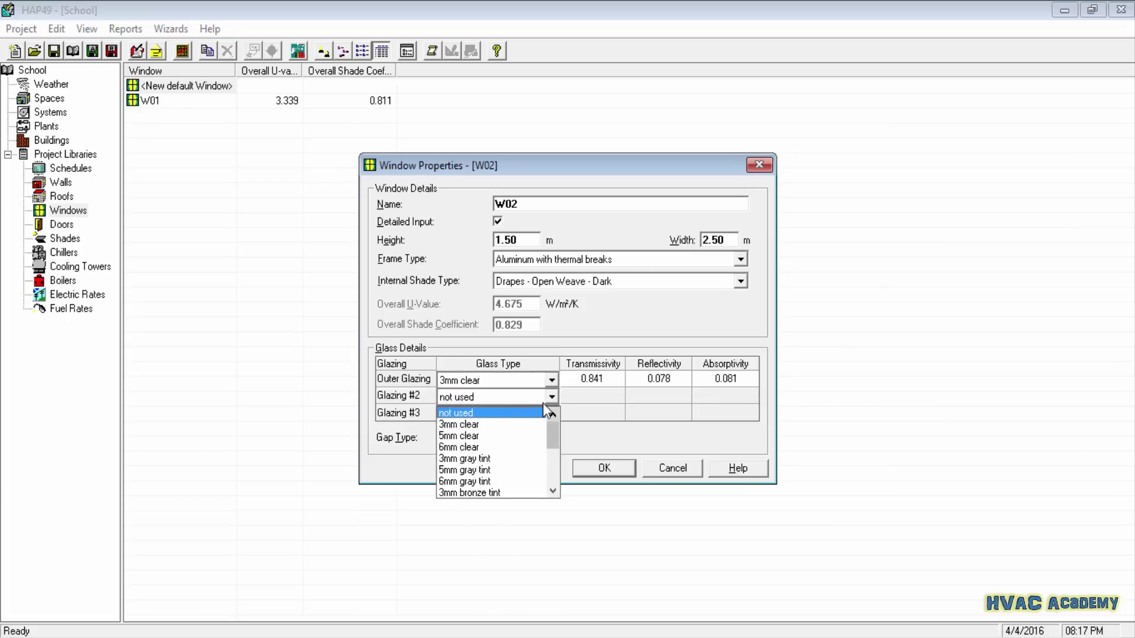
pyautogui.click(480, 425)
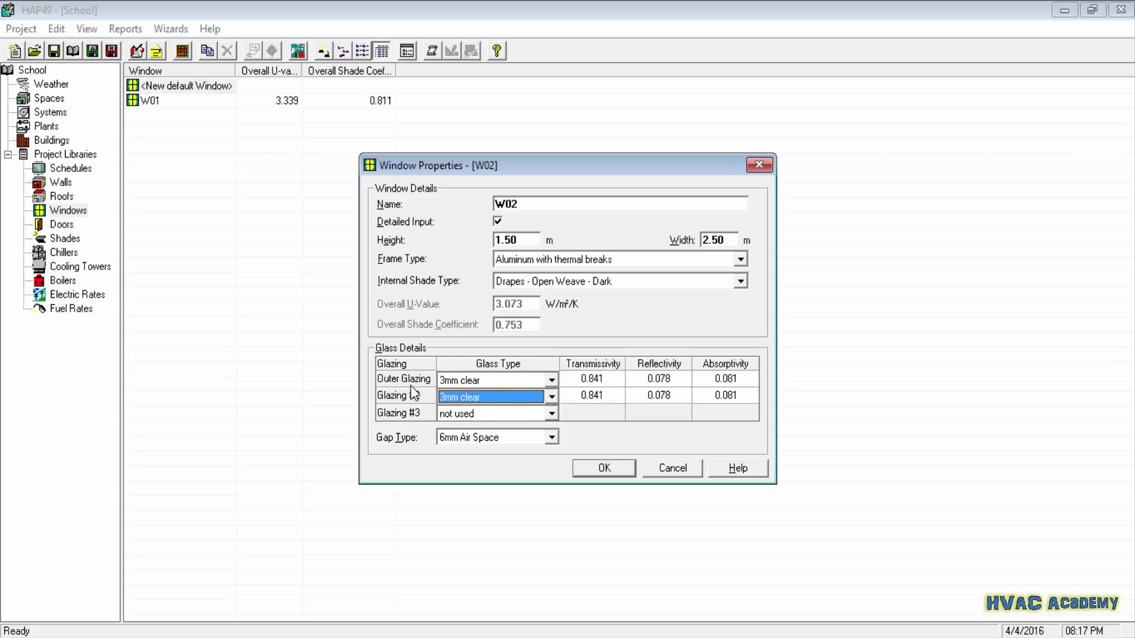
# Examine the glass types available for W02's outer glazing, including the tinted, reflective and low-e options
pyautogui.click(550, 381)
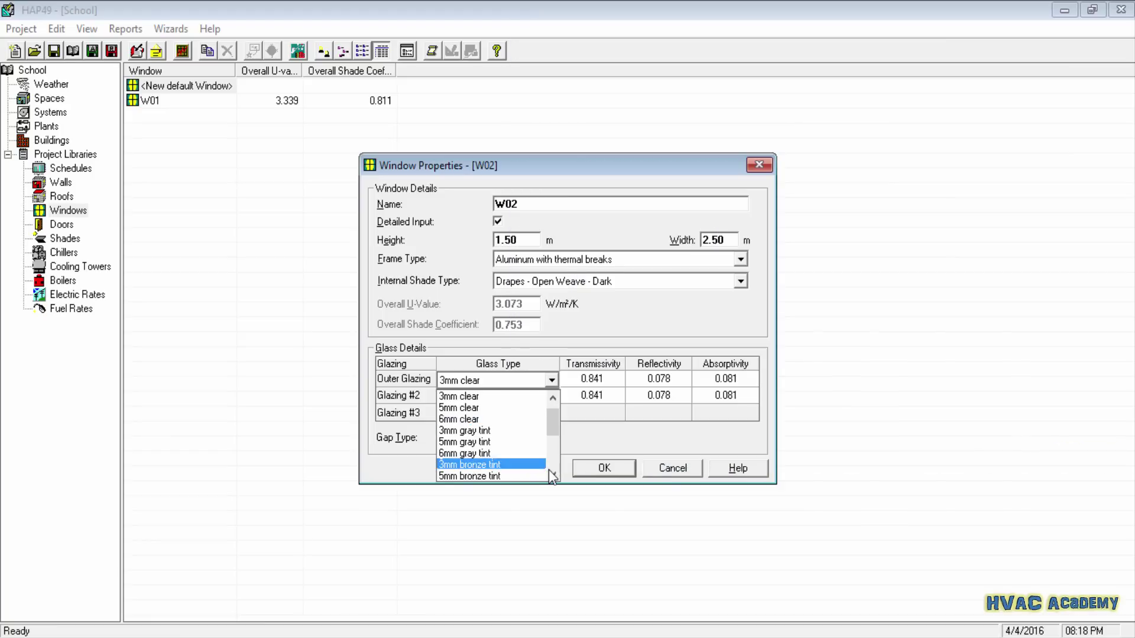
pyautogui.click(551, 473)
pyautogui.click(551, 473)
pyautogui.click(551, 474)
pyautogui.click(551, 473)
pyautogui.click(551, 473)
pyautogui.click(551, 474)
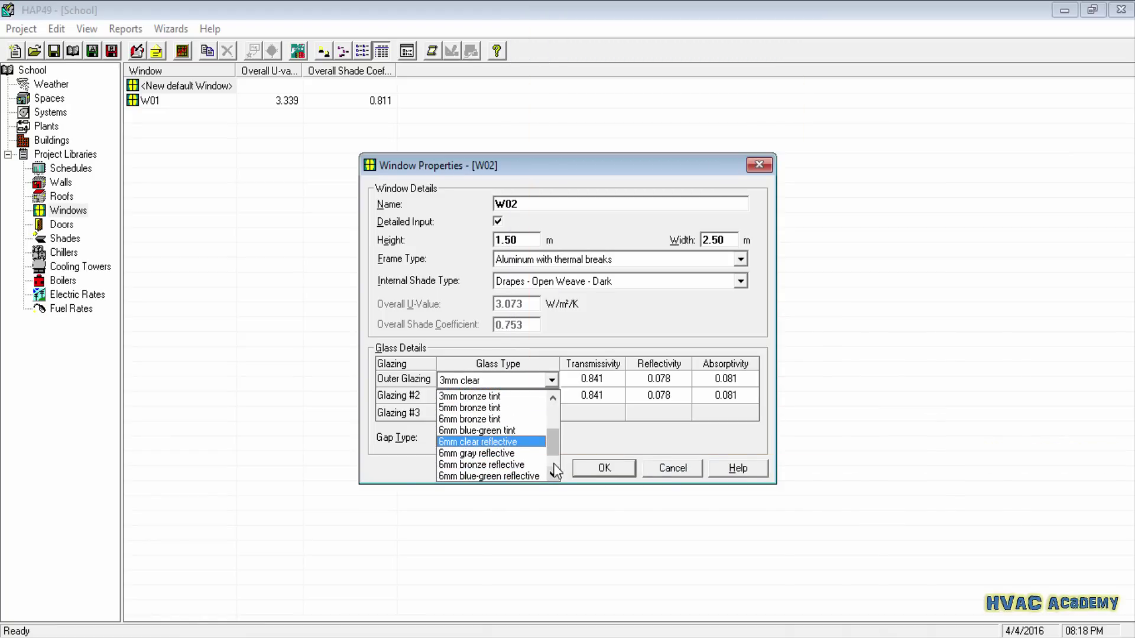
pyautogui.click(553, 473)
pyautogui.click(553, 473)
pyautogui.click(553, 474)
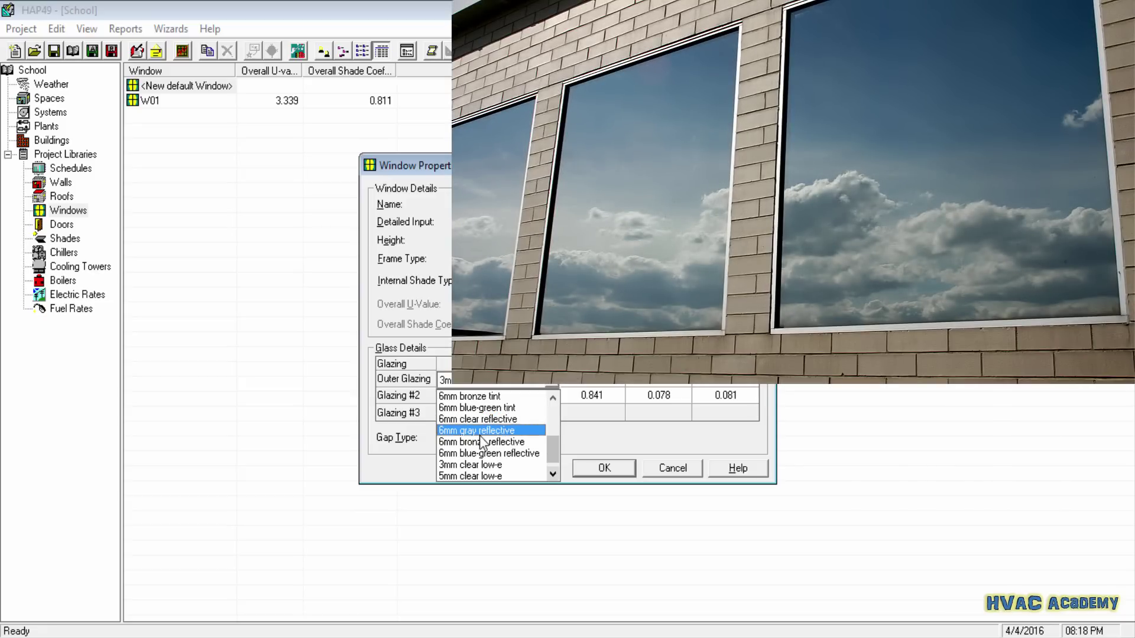
pyautogui.click(550, 470)
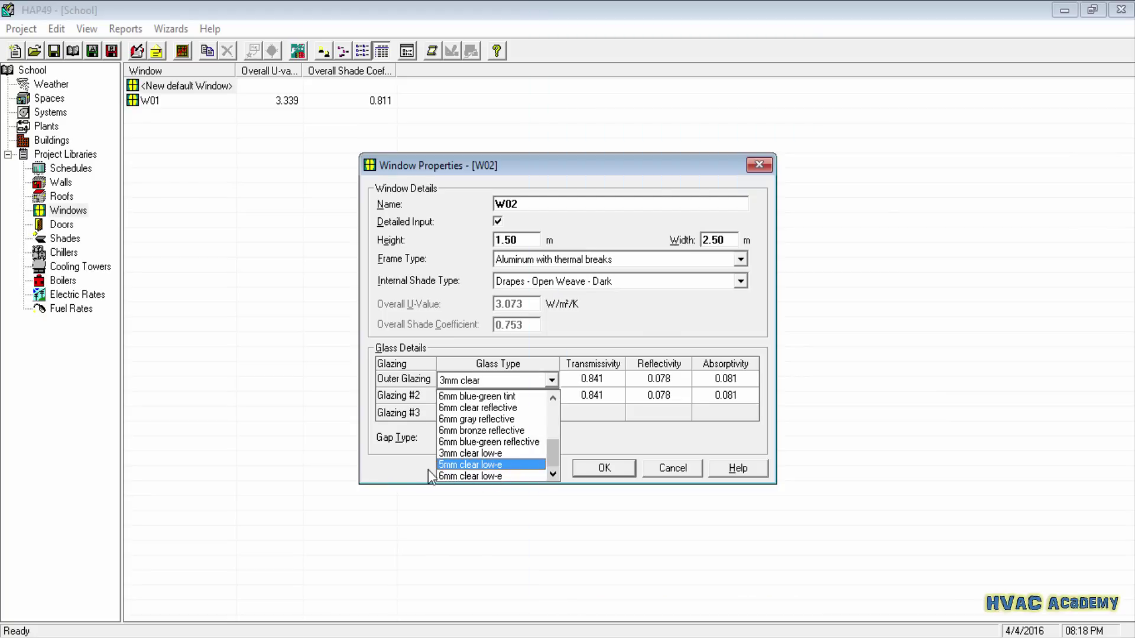
pyautogui.click(409, 399)
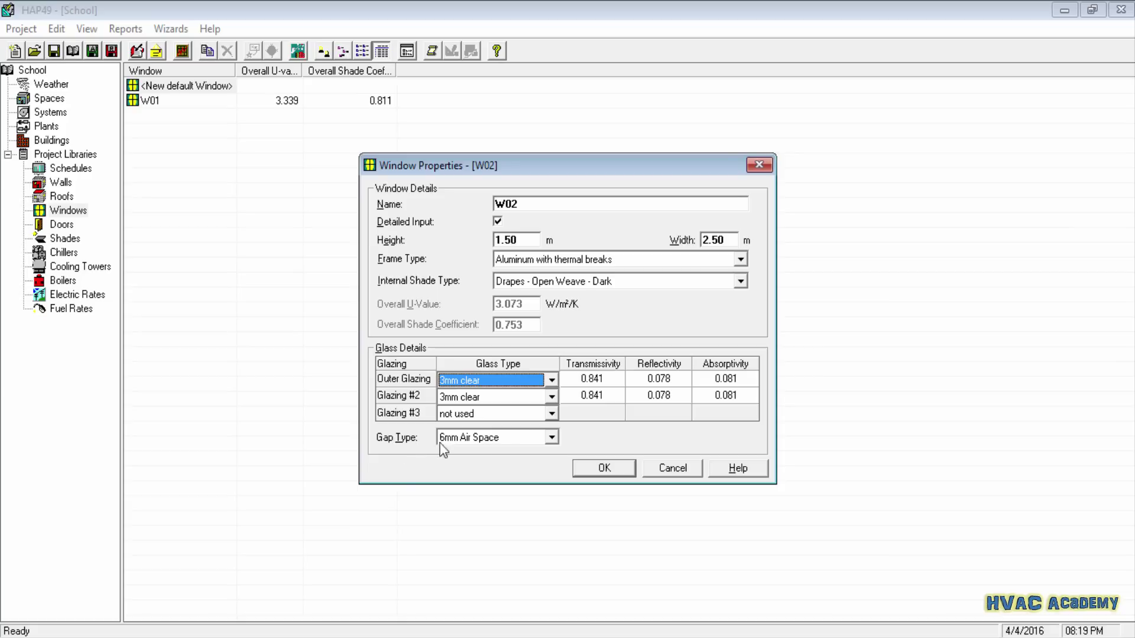
# Review the gap type and Glazing #3 options for W02, and save the window to the library
pyautogui.click(551, 438)
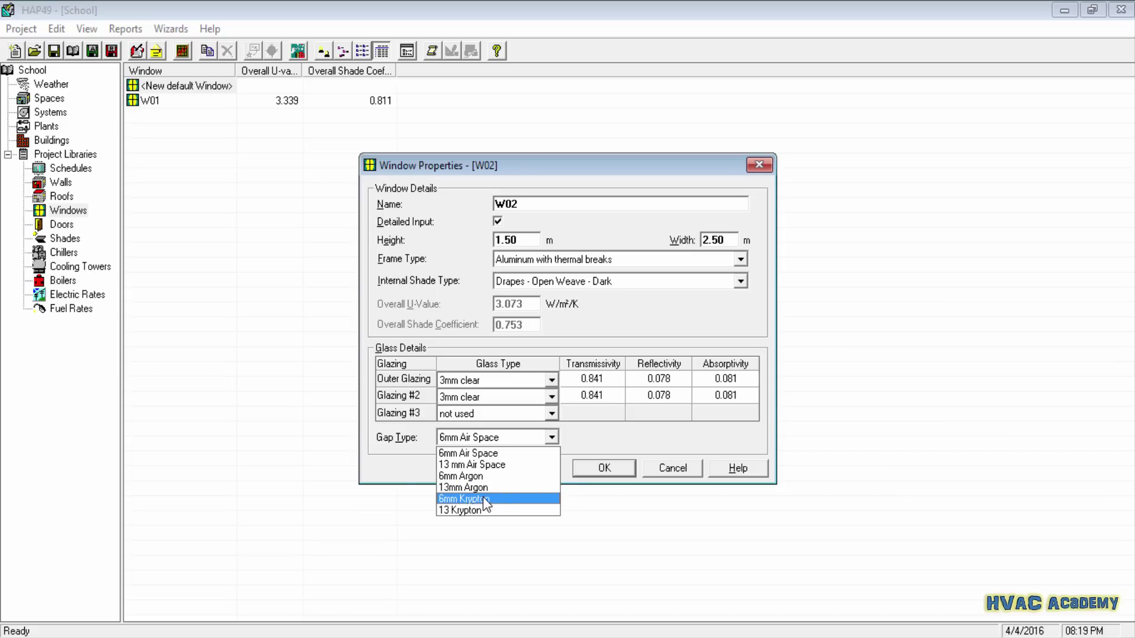
pyautogui.click(390, 470)
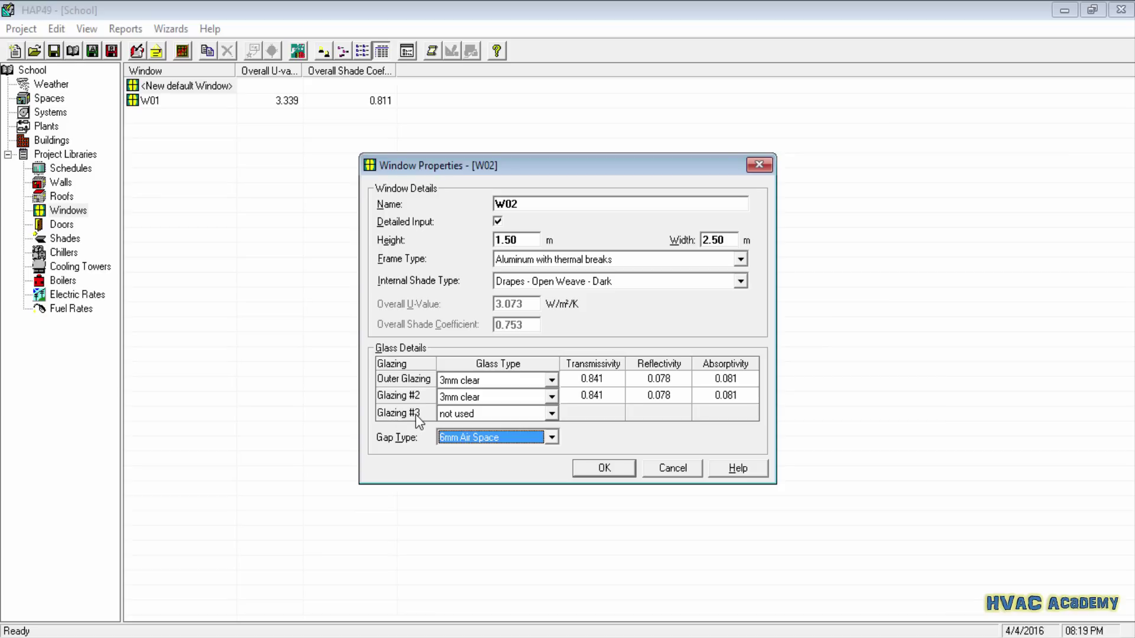
pyautogui.click(453, 417)
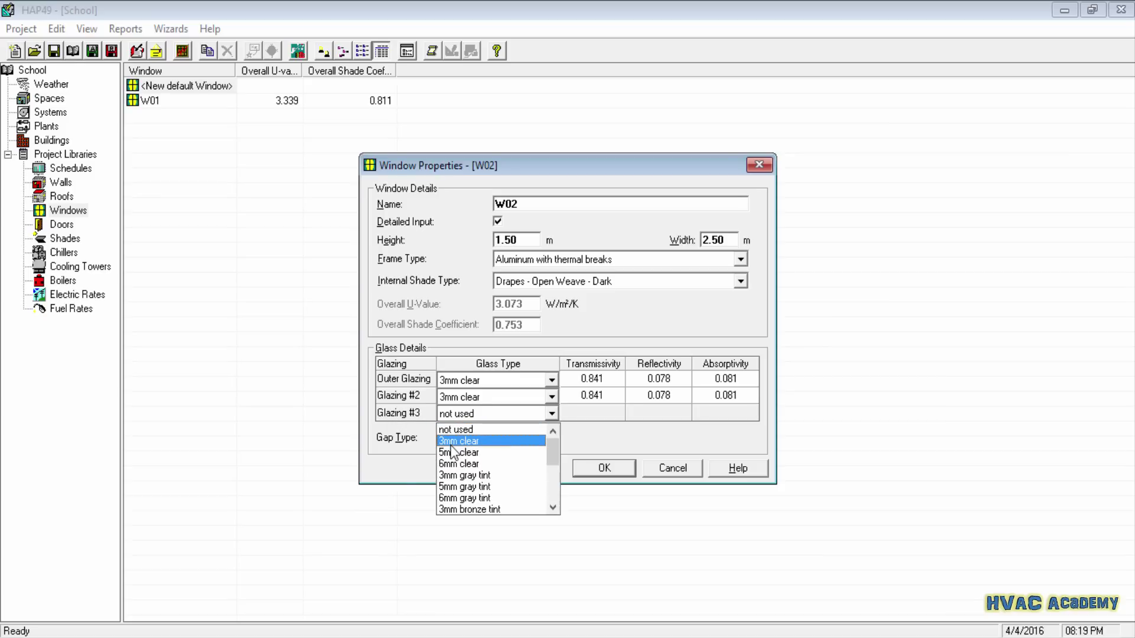
pyautogui.click(410, 450)
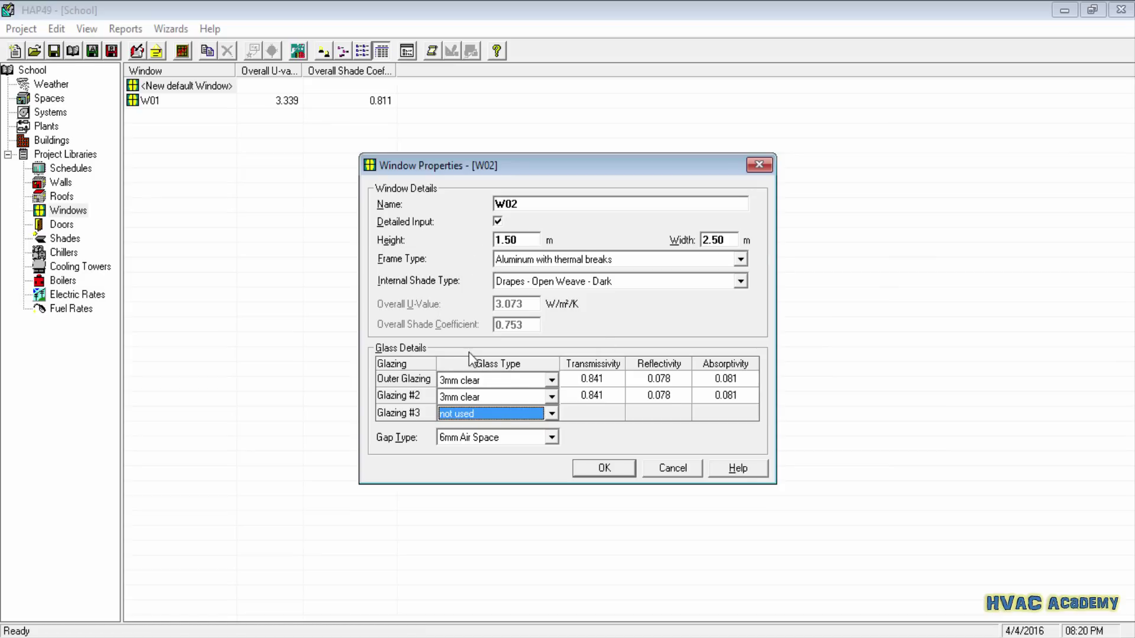
pyautogui.click(600, 467)
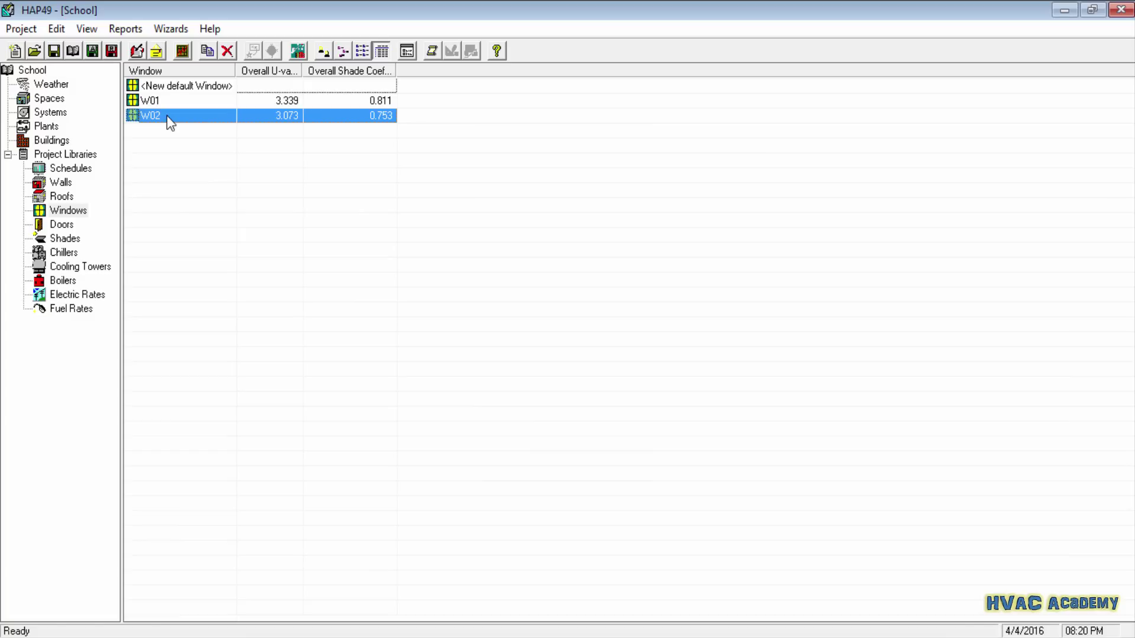
# Review the input data report for windows W01 and W02 together, and close it
pyautogui.rightClick(166, 115)
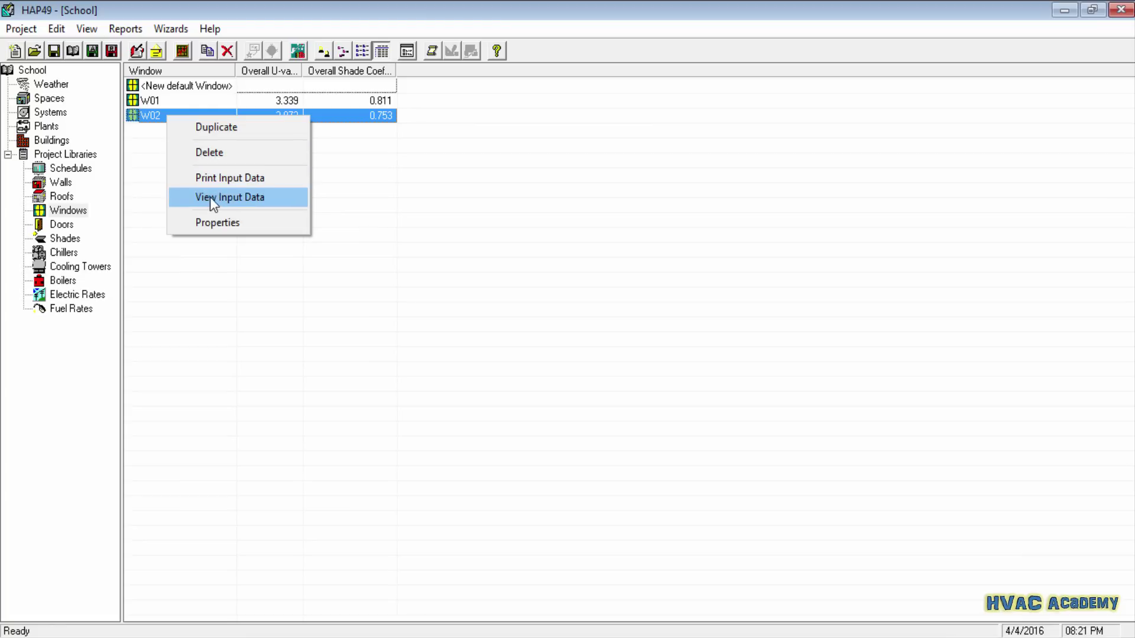
pyautogui.click(153, 178)
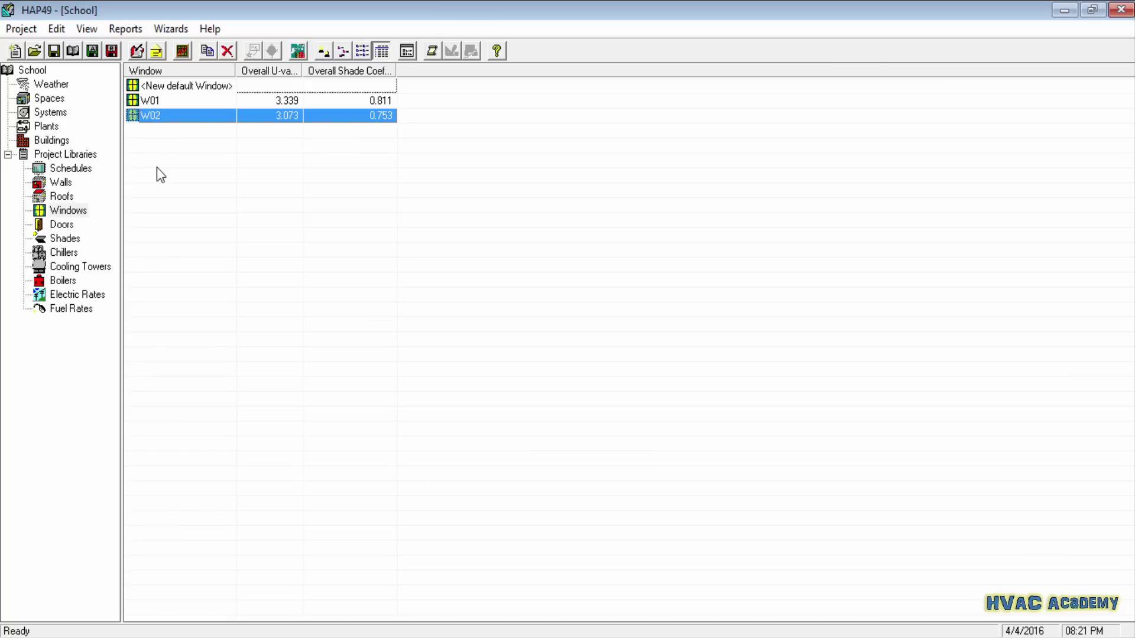
pyautogui.hotkey('shift', 'Up')
pyautogui.rightClick(169, 117)
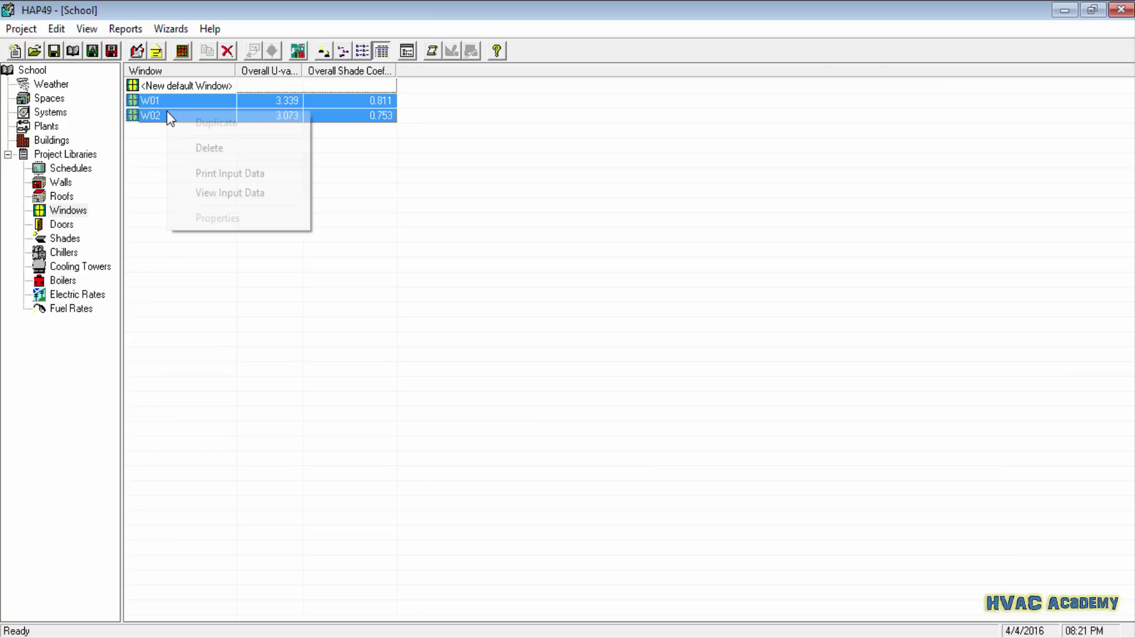
pyautogui.click(215, 188)
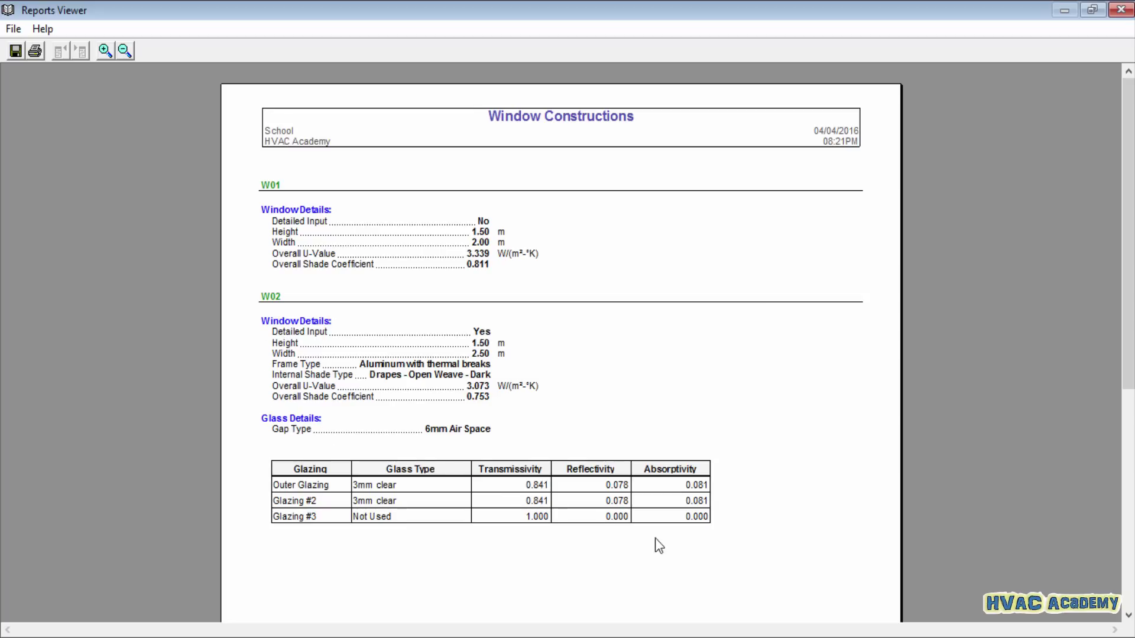
pyautogui.click(1120, 10)
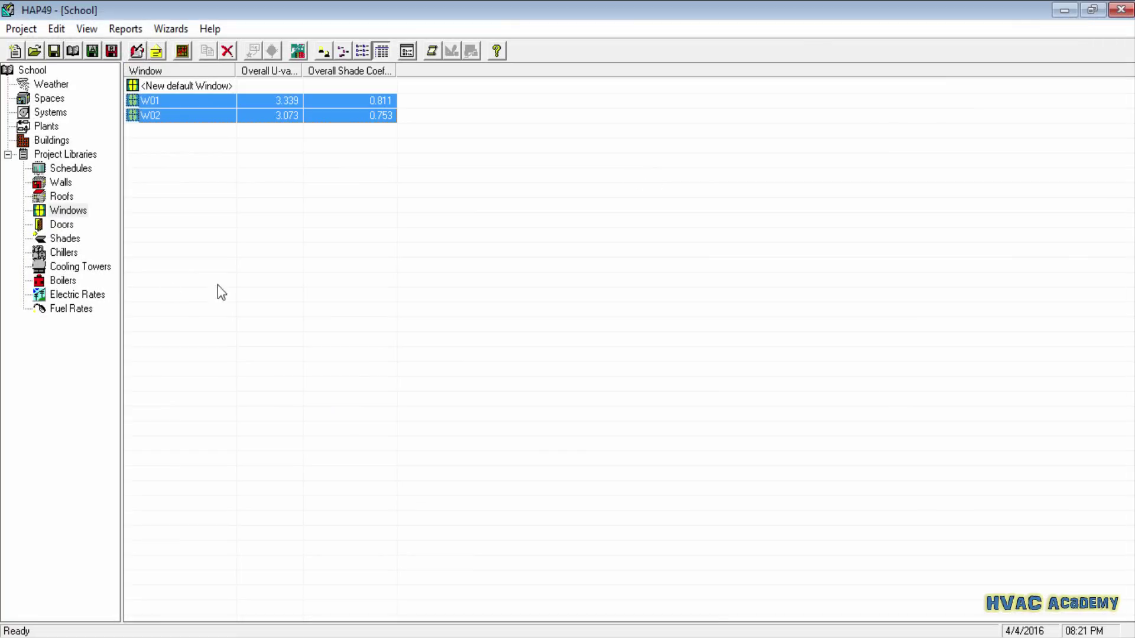
pyautogui.press('Down')
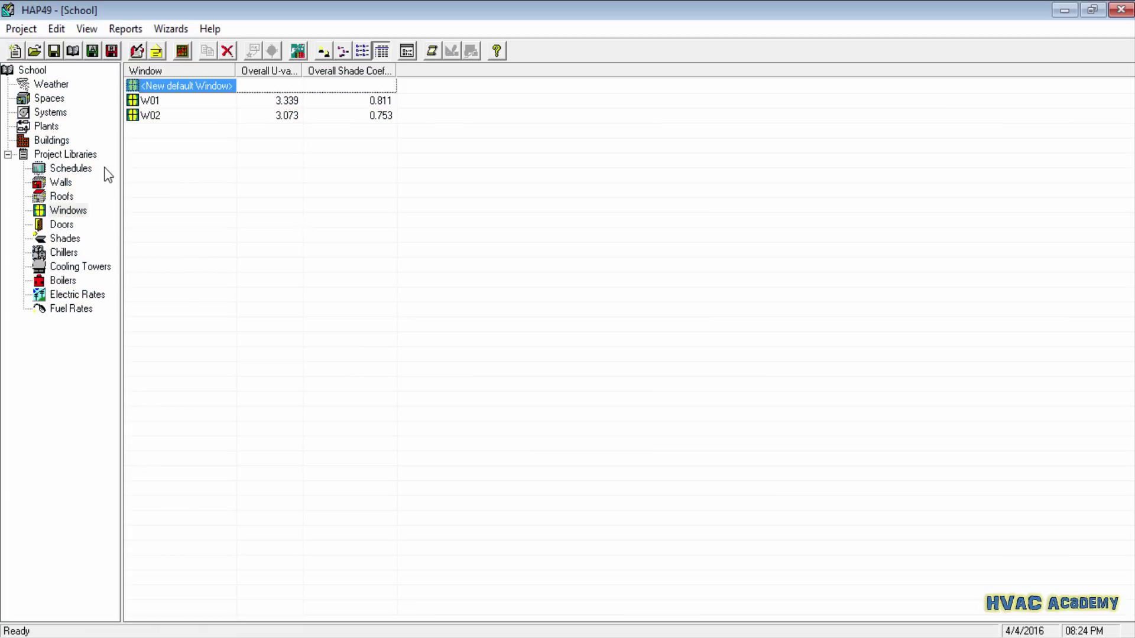
# Create a new door in the project's door library, named D01, with a gross area of 2 m²
pyautogui.click(63, 225)
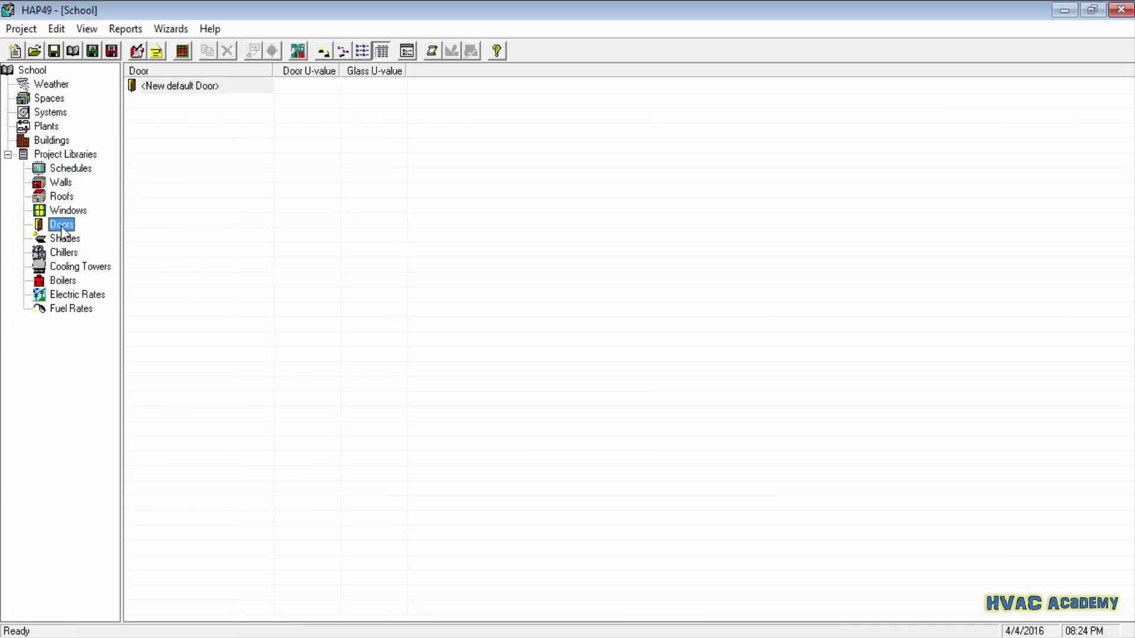
pyautogui.doubleClick(189, 87)
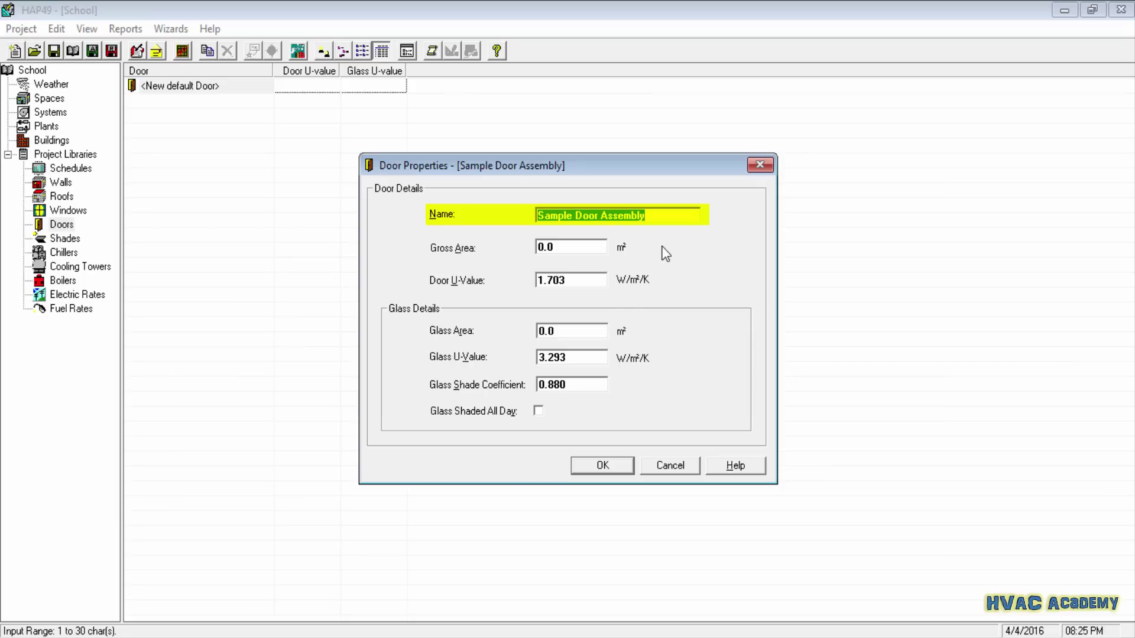
pyautogui.write('D')
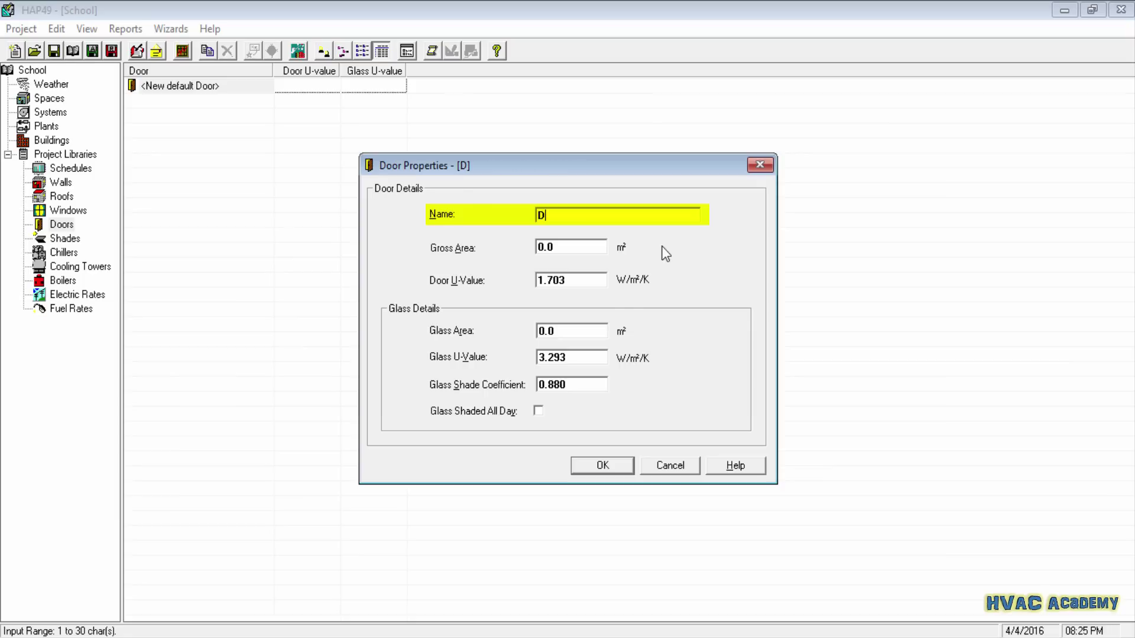
pyautogui.write('01')
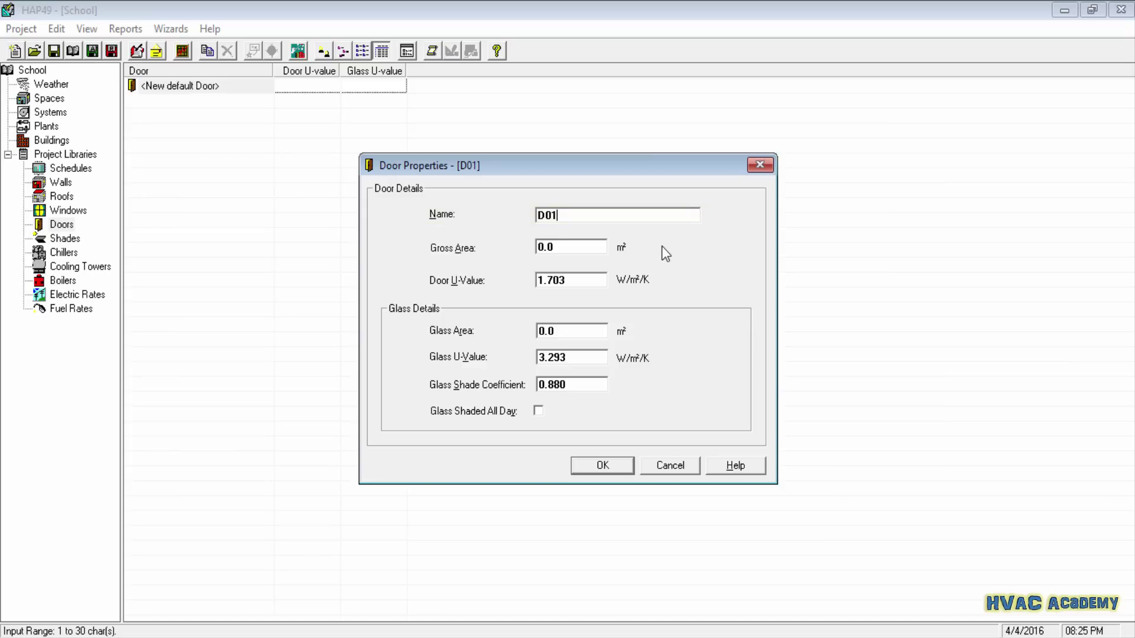
pyautogui.press('Tab')
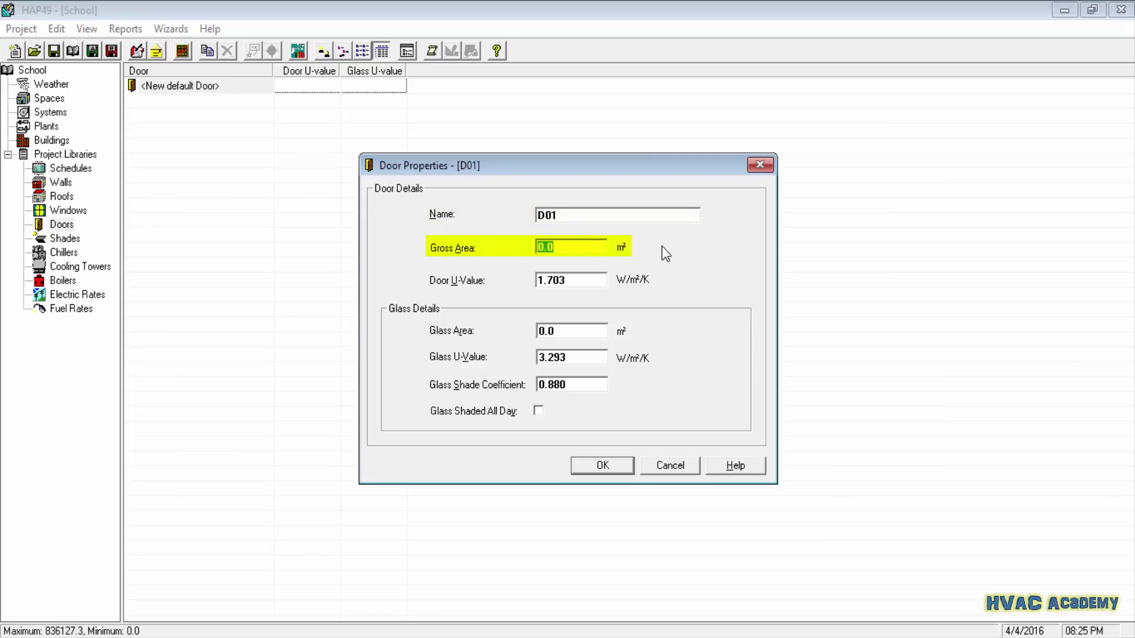
pyautogui.write('2')
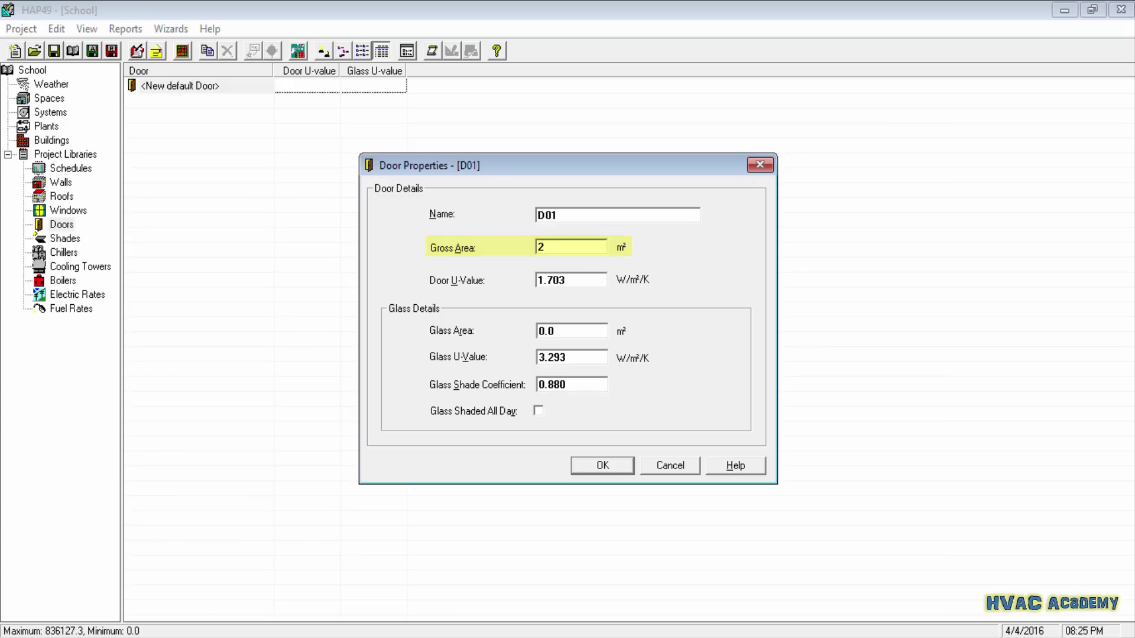
pyautogui.press('Tab')
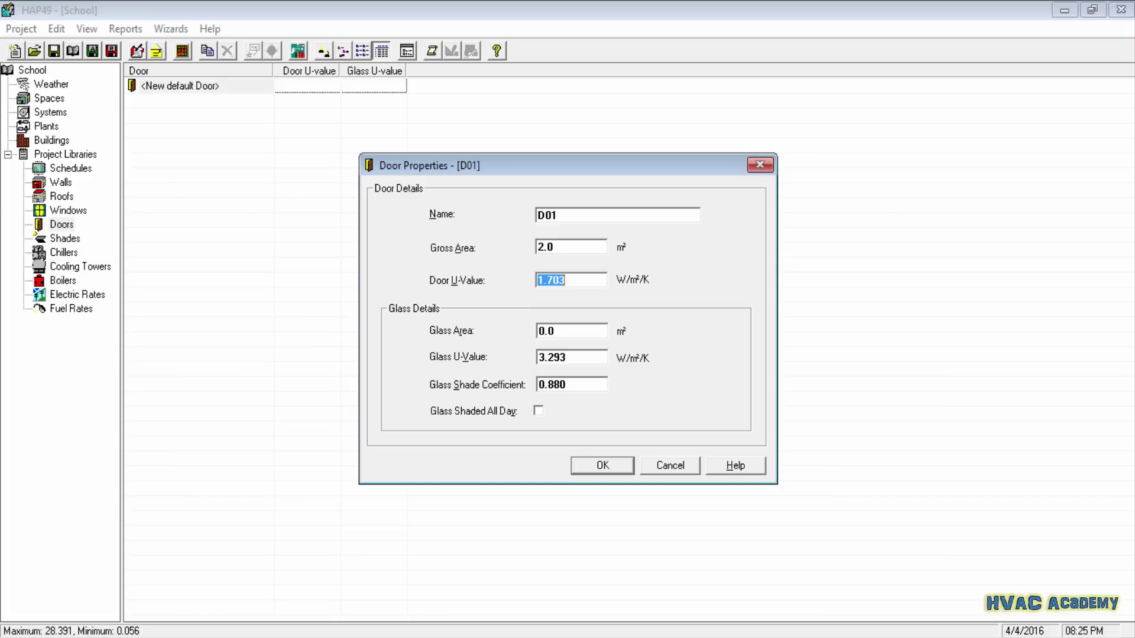
# Set D01's glass area to 0.8 m², keep the default U-values and shade coefficient, and save the door
pyautogui.press('Tab')
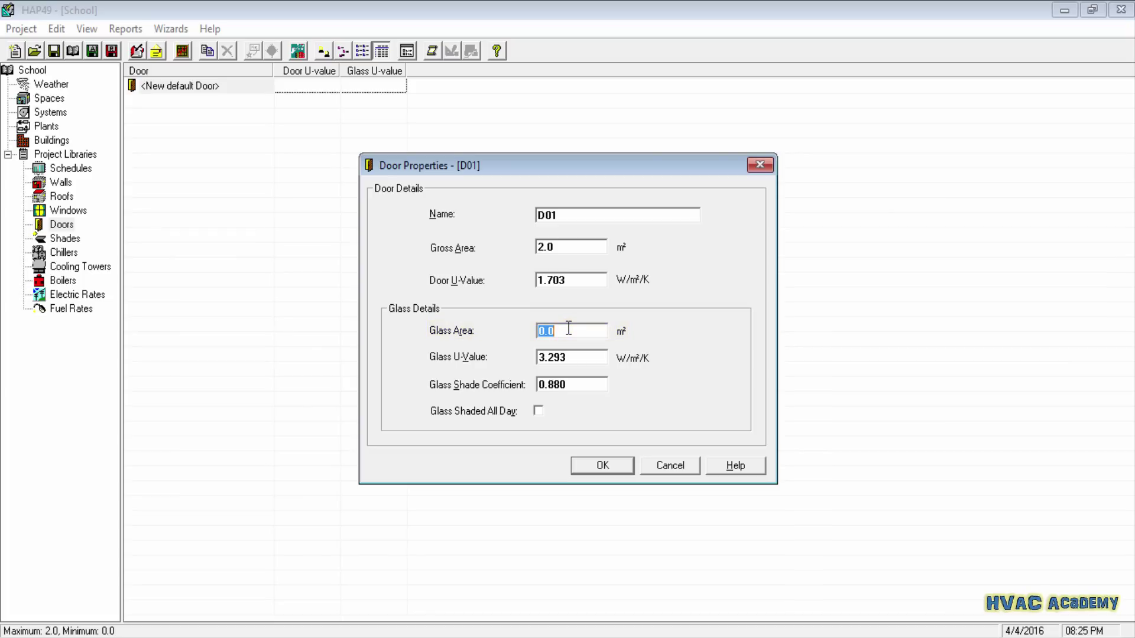
pyautogui.write('0.8')
pyautogui.press('Tab')
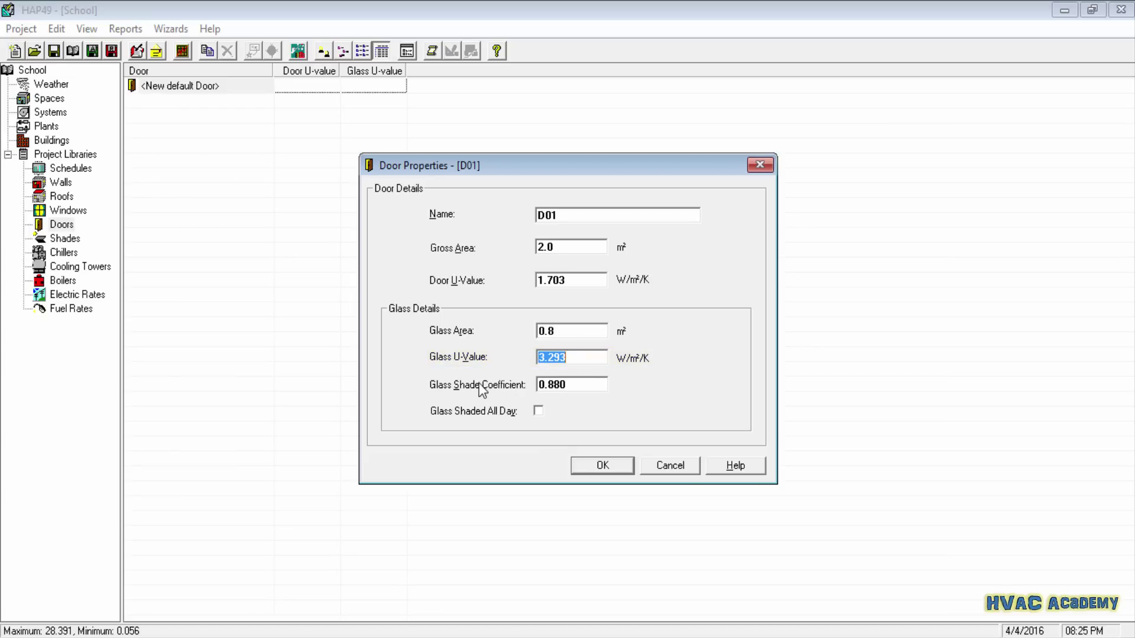
pyautogui.click(568, 385)
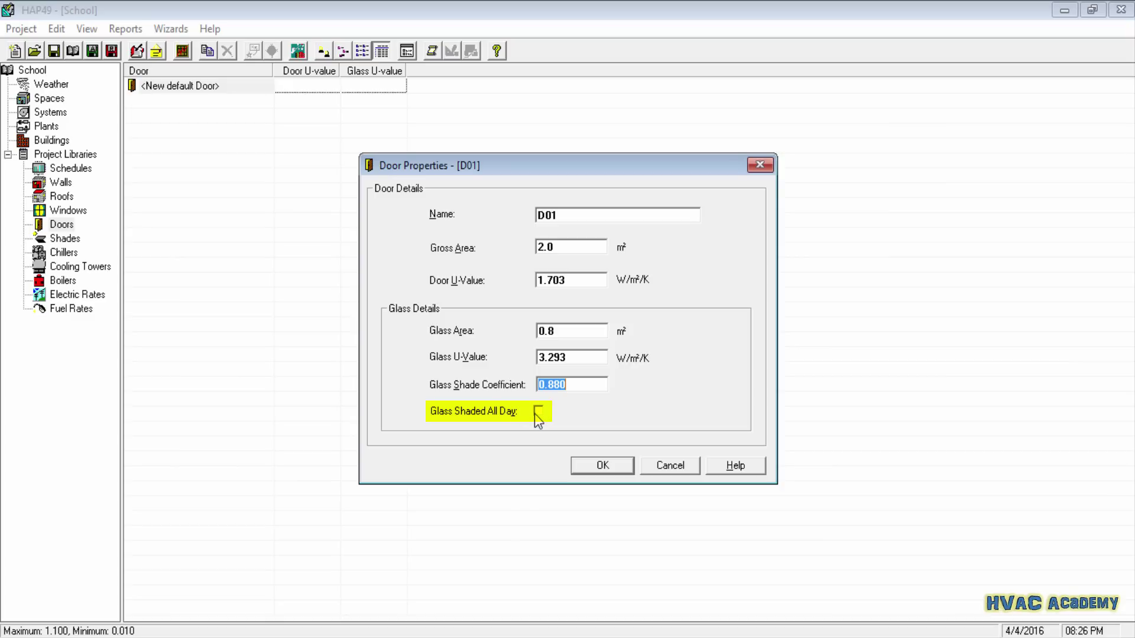
pyautogui.click(577, 464)
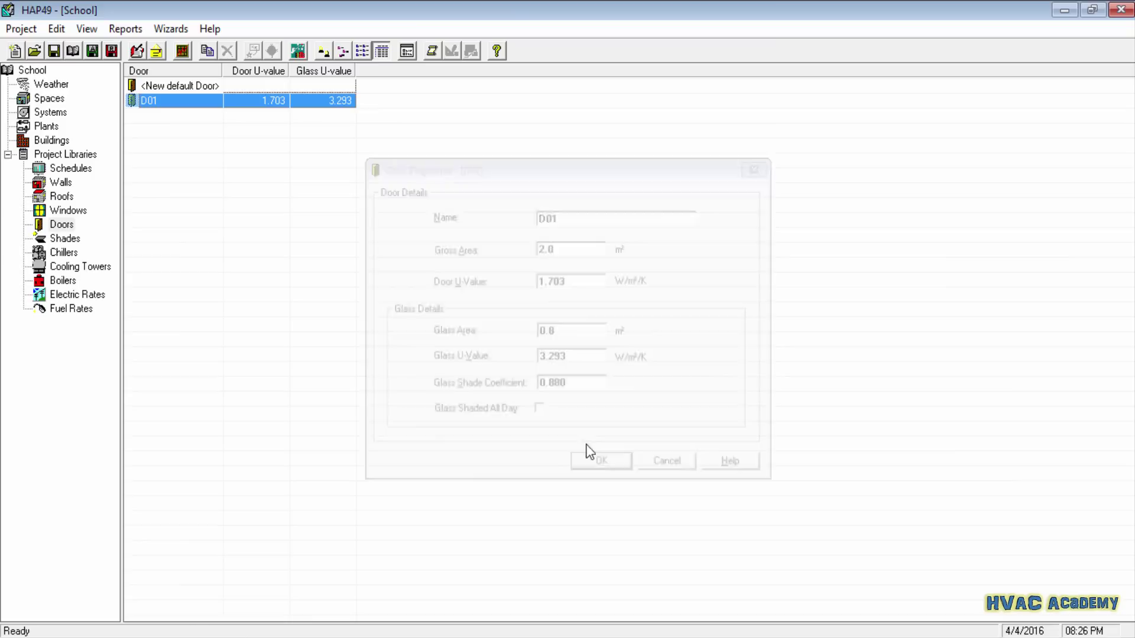
# Review the input data report for door D01, and close it
pyautogui.rightClick(165, 99)
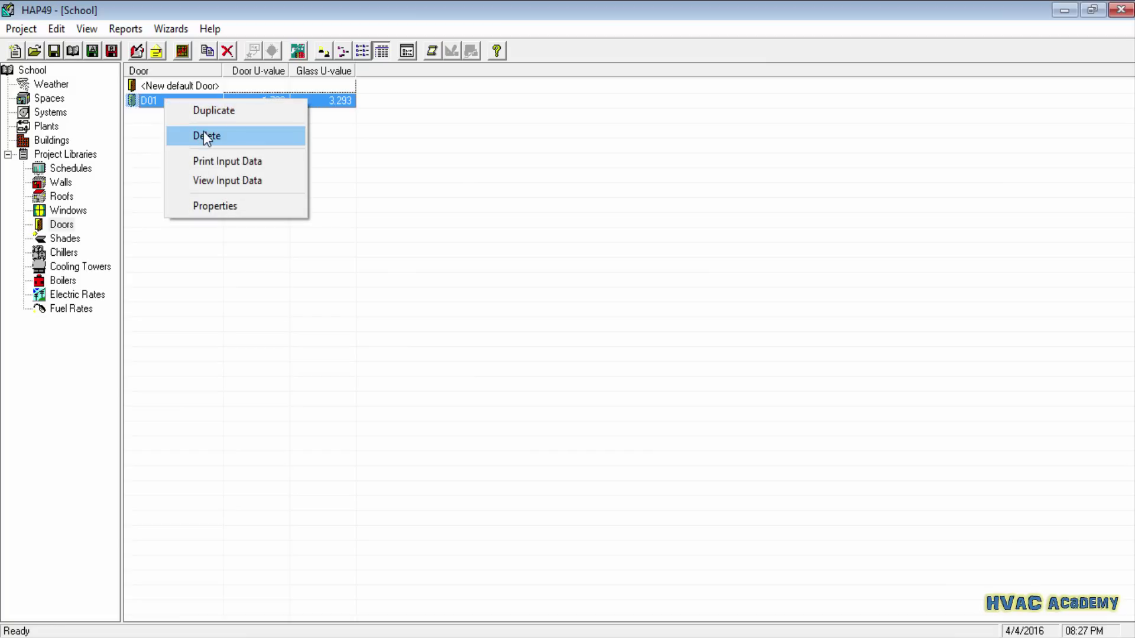
pyautogui.click(211, 181)
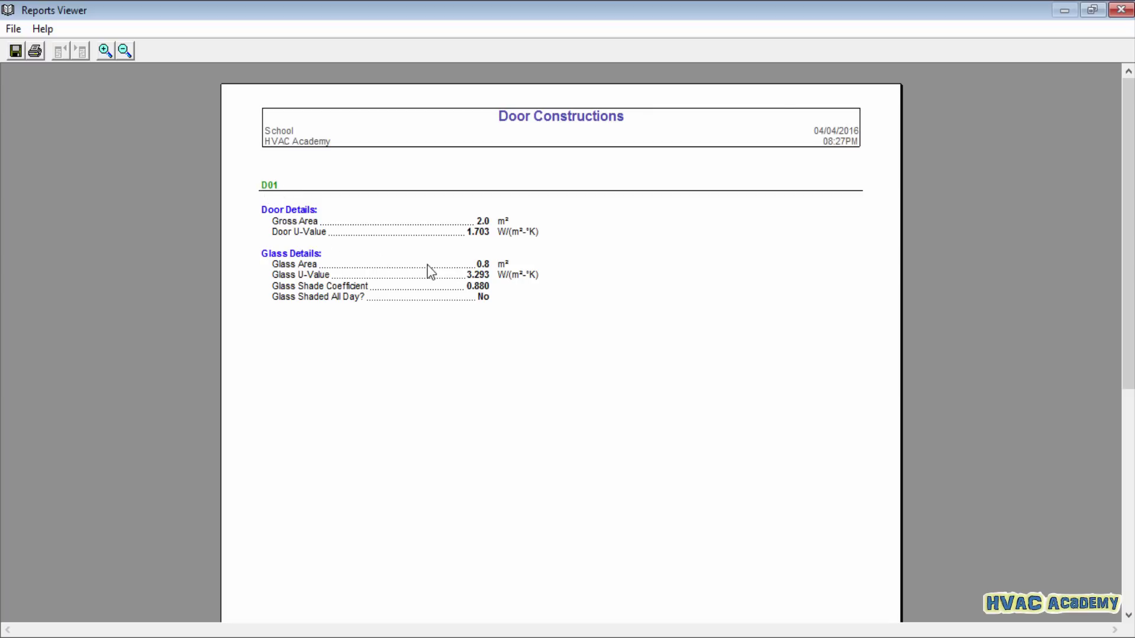
pyautogui.click(1121, 9)
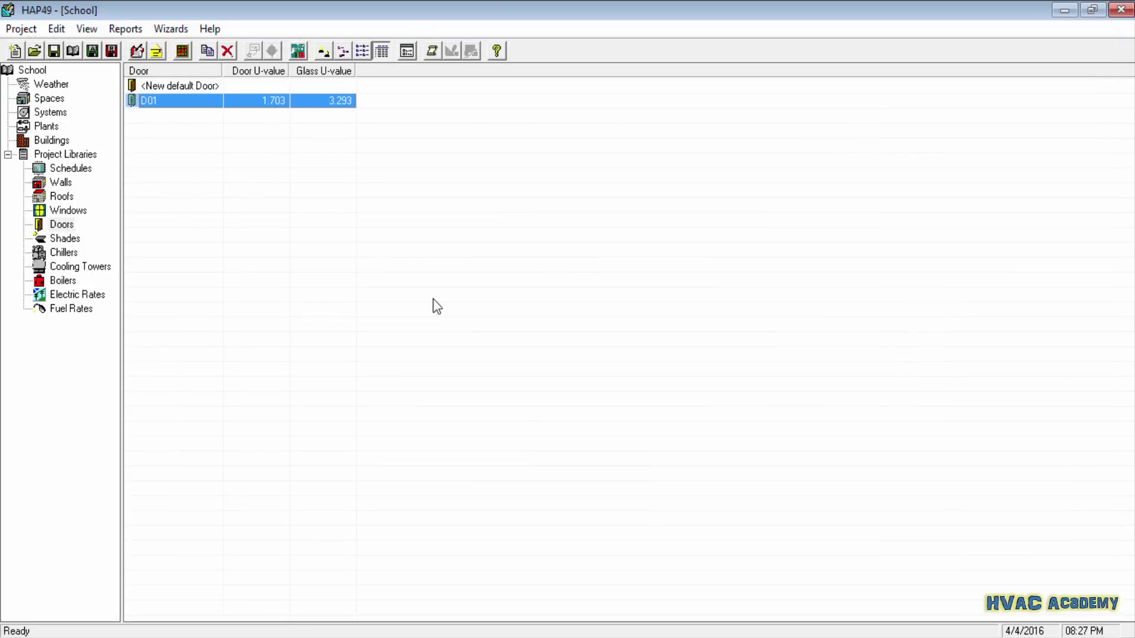